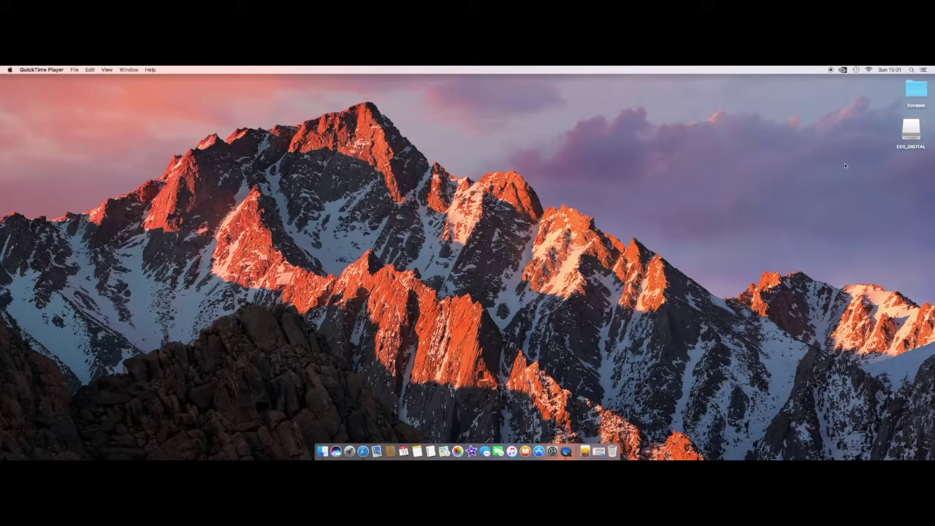
Step: Switch to iMovie and look through the clips stored in the existing dated events of the library
click(470, 441)
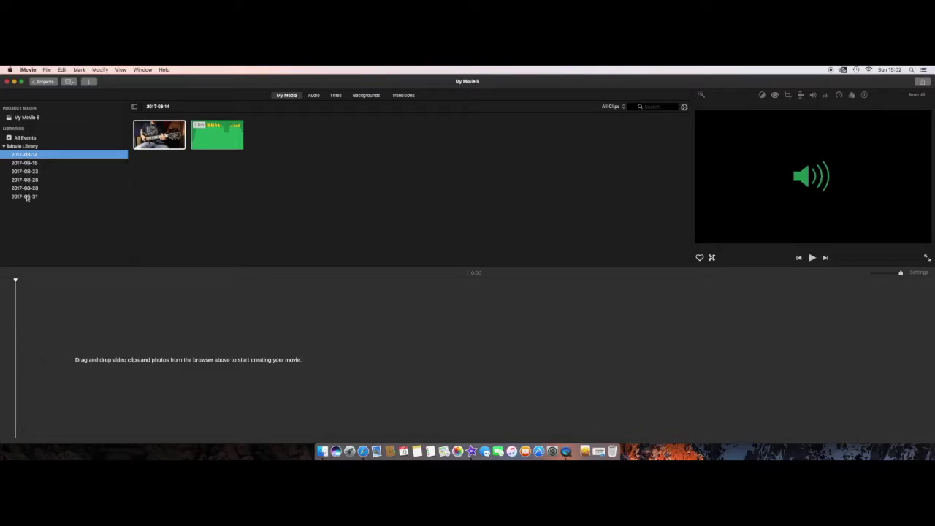
click(27, 198)
click(27, 188)
click(27, 179)
click(27, 171)
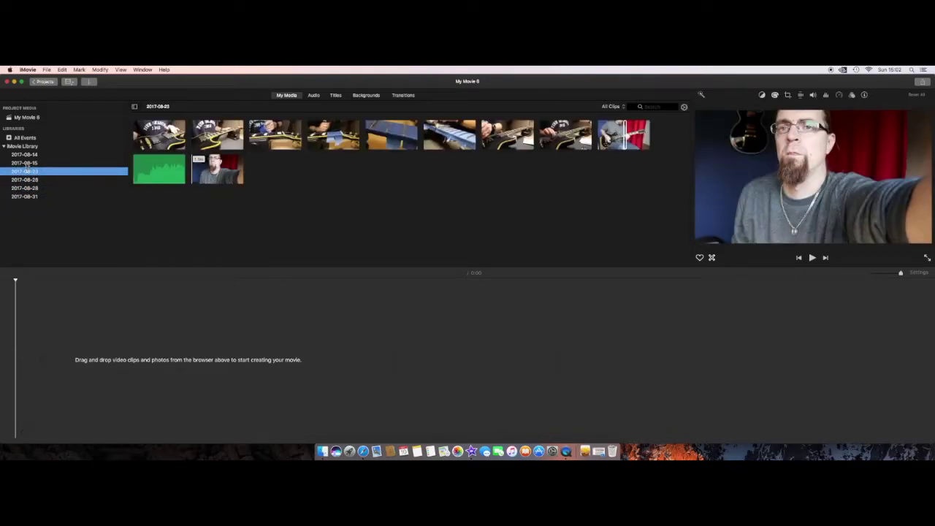
click(26, 154)
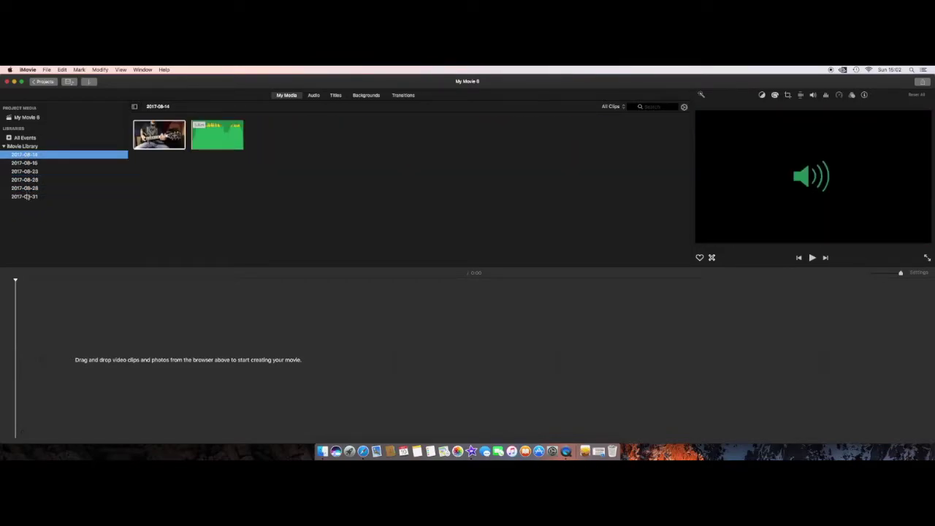
click(27, 196)
Step: Create a new event in the iMovie library, keep its default date name, and select it
right_click(22, 214)
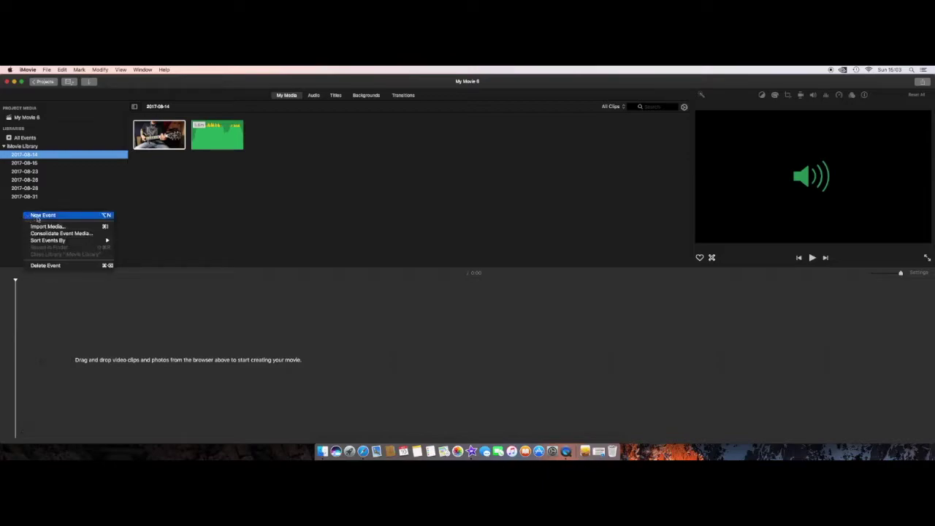
click(40, 216)
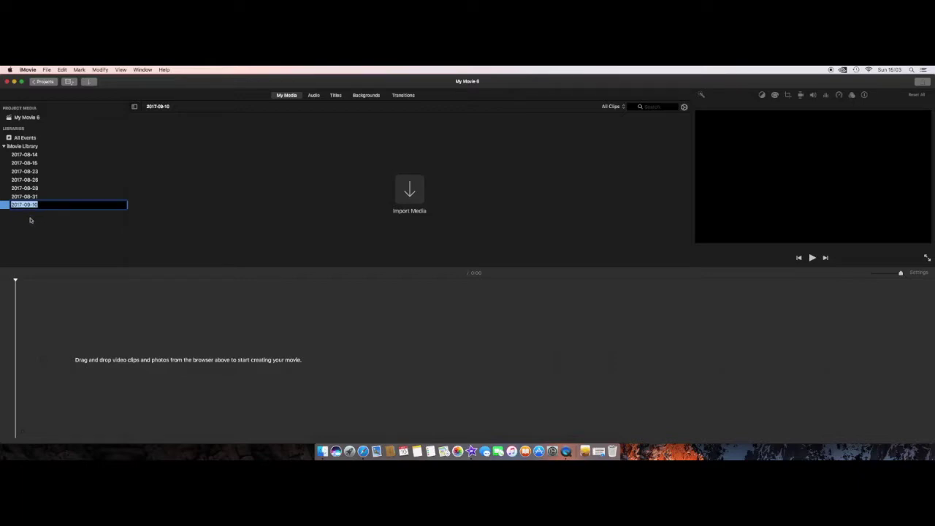
key(Return)
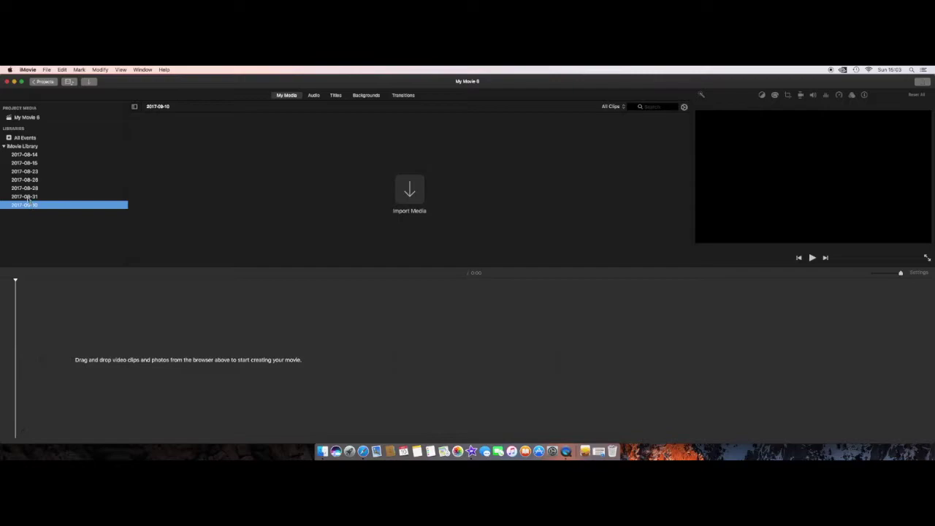
key(Up)
key(Up)
click(26, 206)
Step: Import only the second clip from the EOS_DIGITAL card into the 2017-09-10 event and dismiss the import notification
click(410, 191)
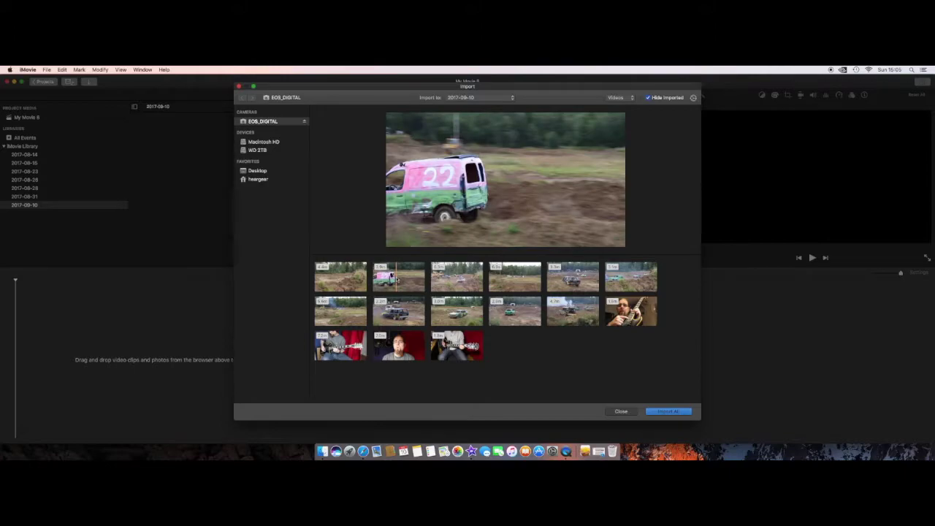
click(397, 280)
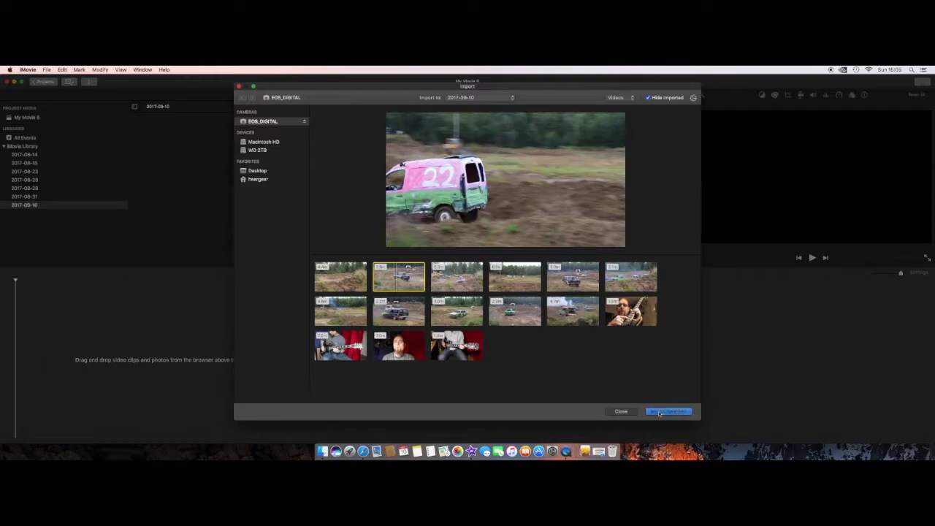
click(508, 346)
click(398, 276)
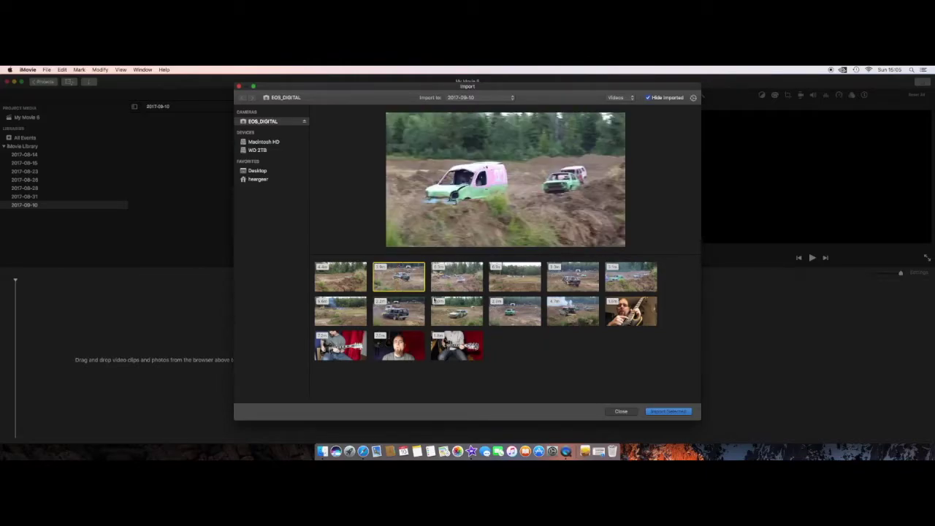
click(661, 411)
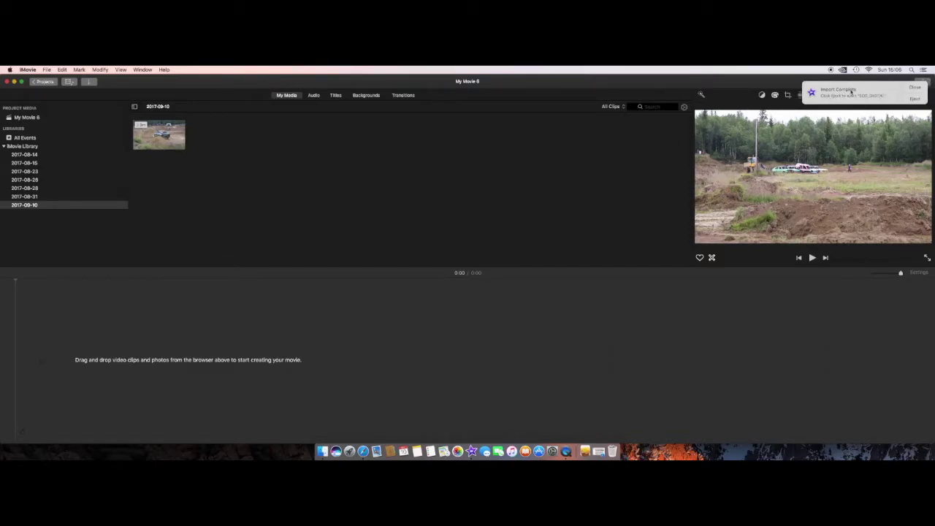
click(915, 88)
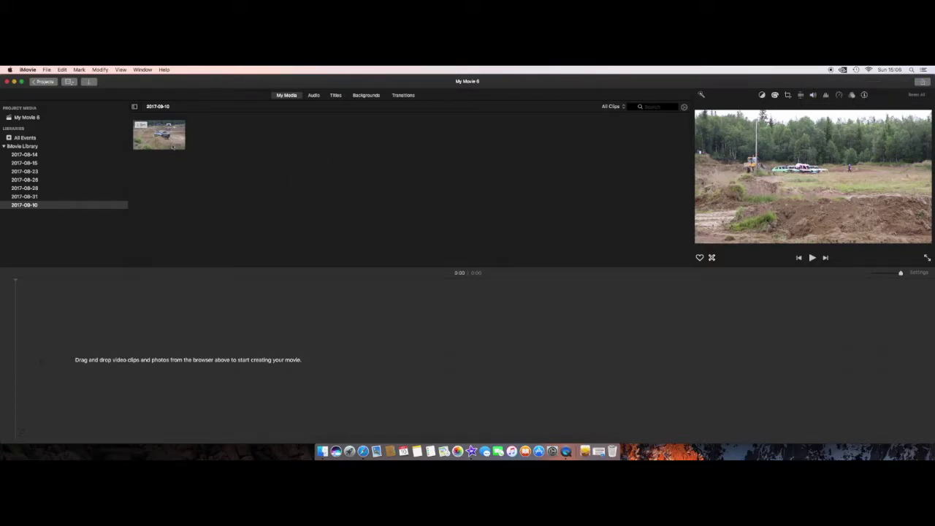
Step: Add the imported racing clip from the 2017-09-10 event to the empty project timeline, fitting its full length in the timeline
click(65, 349)
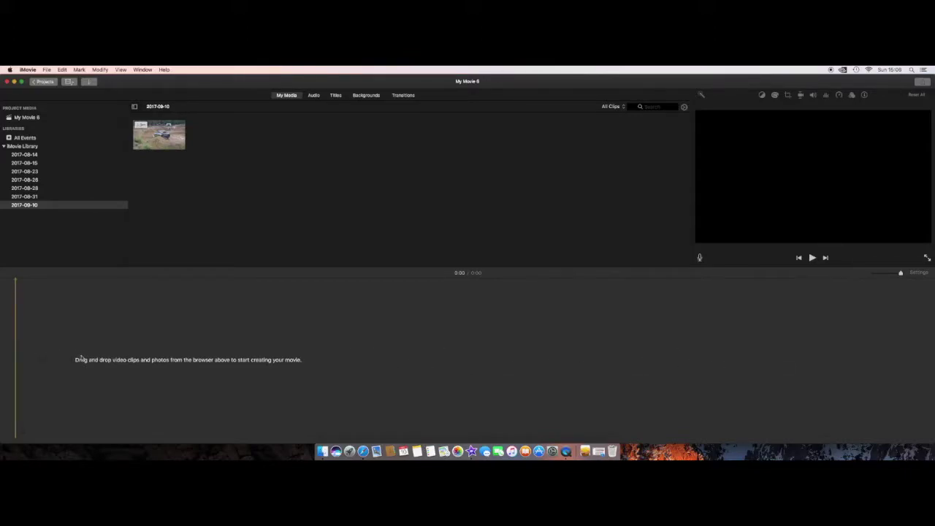
click(162, 140)
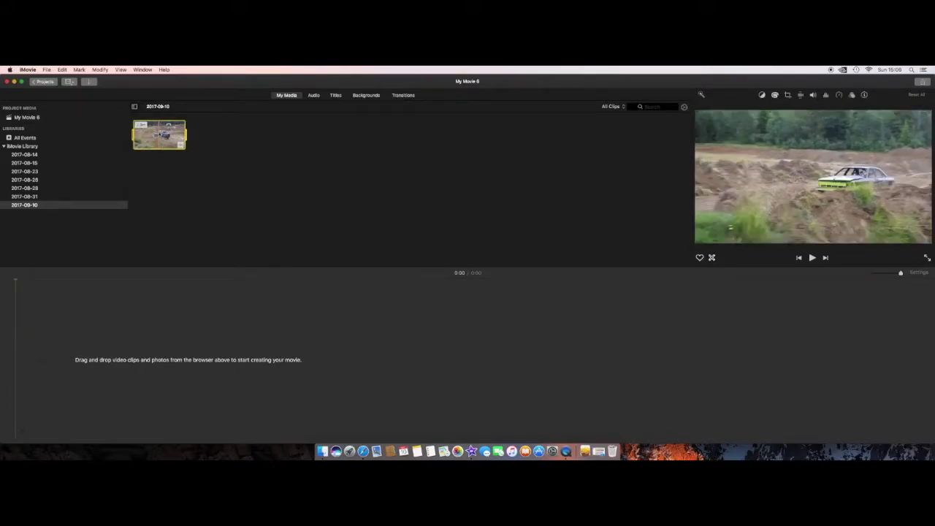
drag(160, 135, 122, 310)
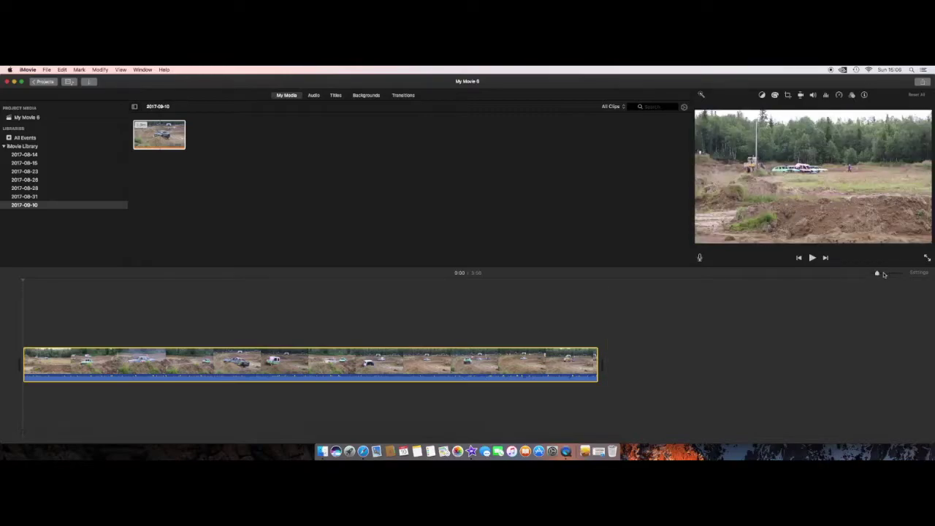
mouse_move(877, 274)
mouse_down()
mouse_move(891, 275)
mouse_move(877, 275)
mouse_up()
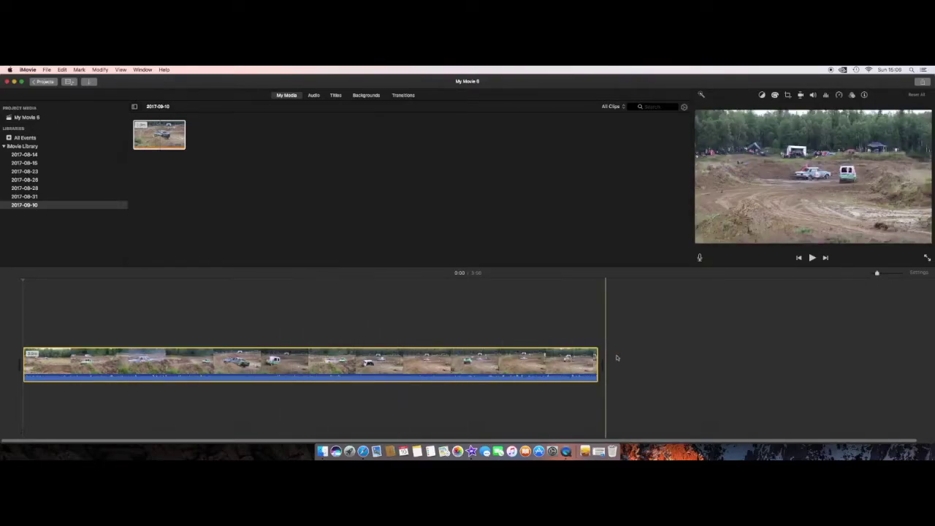
drag(880, 274, 891, 275)
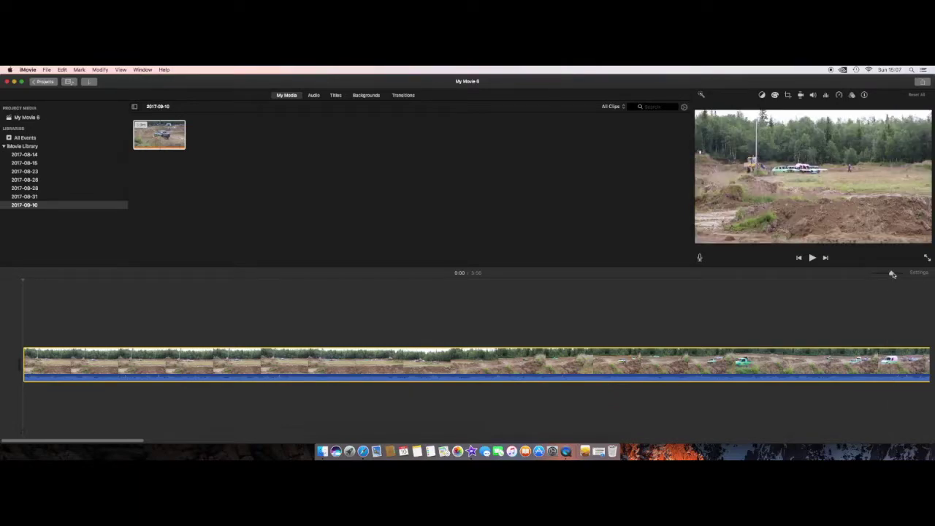
drag(890, 273, 877, 274)
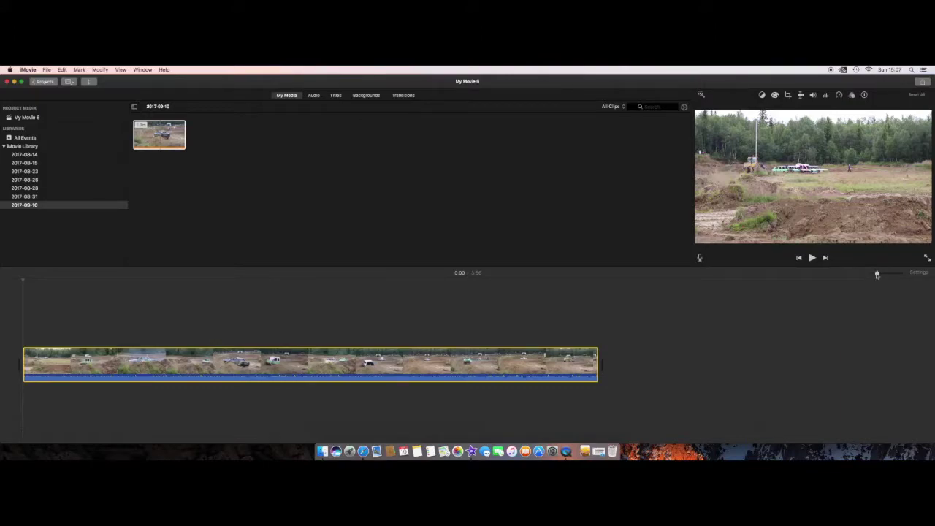
drag(878, 275, 877, 274)
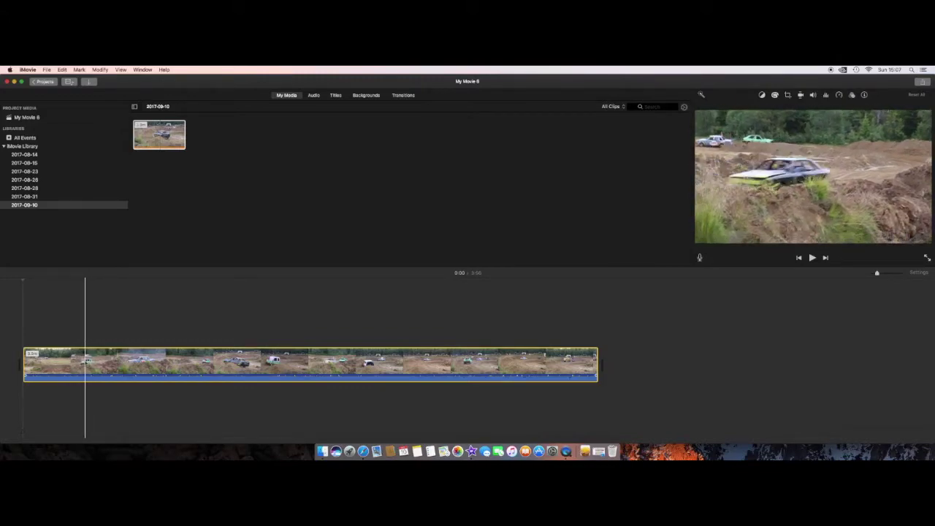
Step: Play through the timeline clip to find a cutting point and split it at 0:35
key(space)
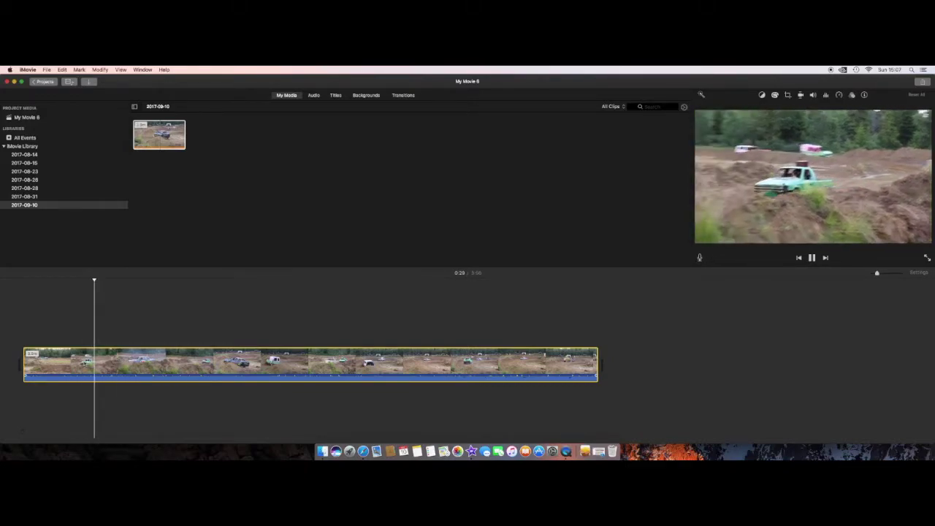
key(space)
key(space)
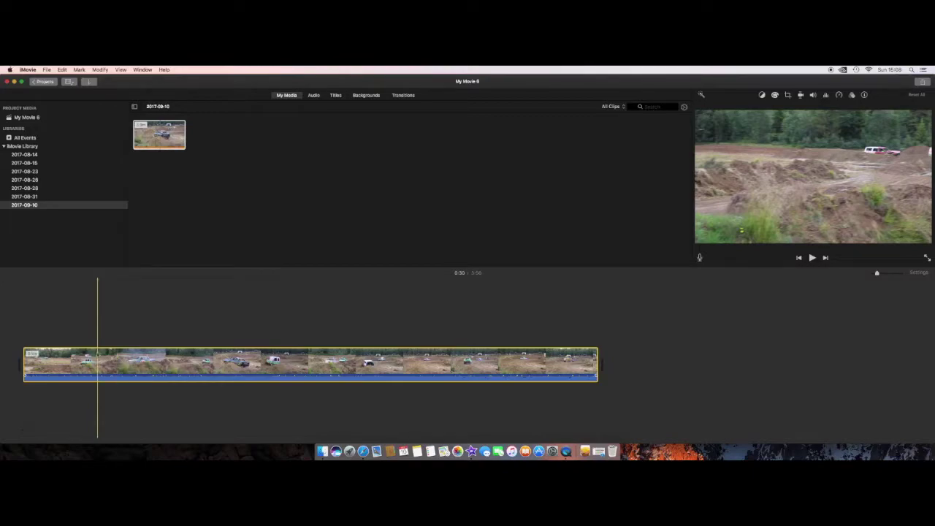
click(97, 363)
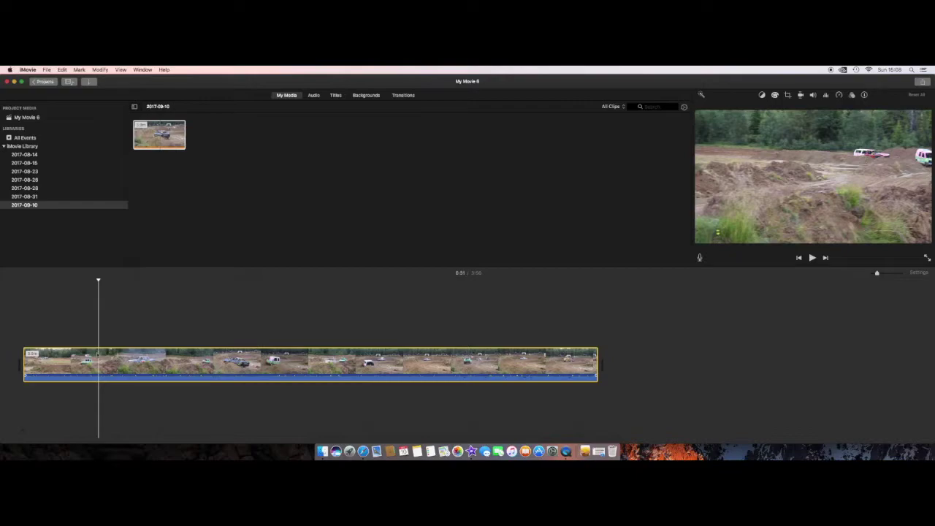
key(space)
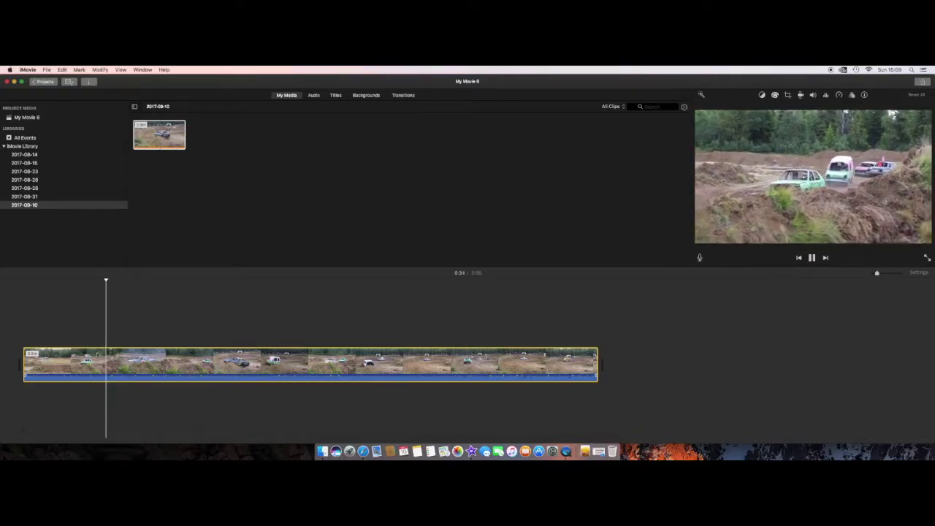
key(space)
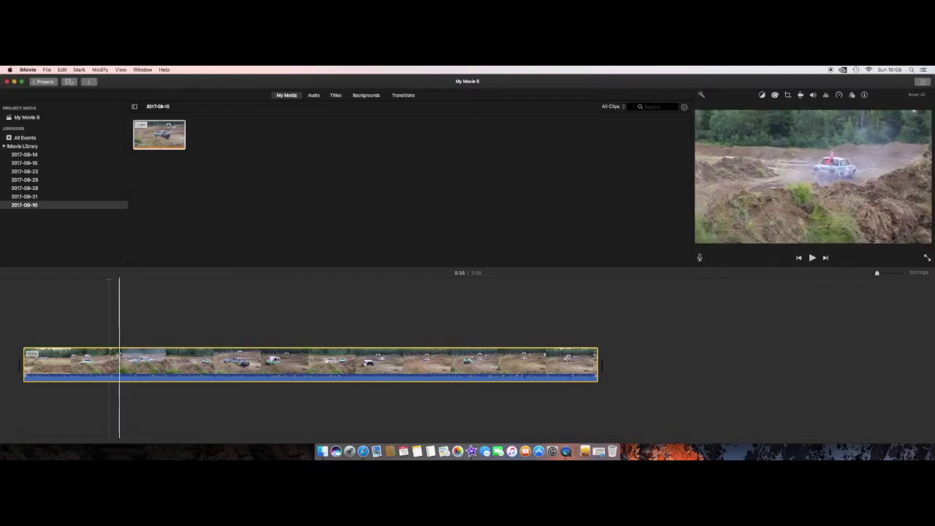
right_click(109, 361)
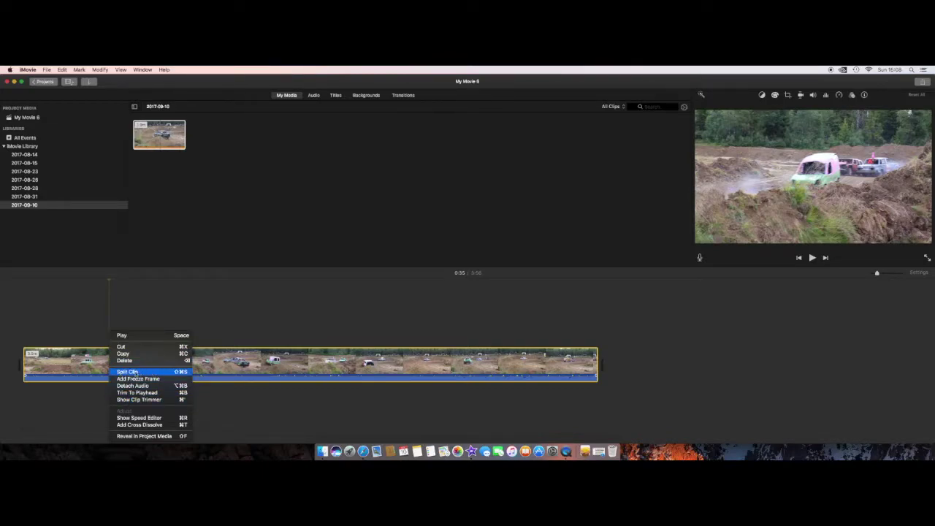
click(126, 372)
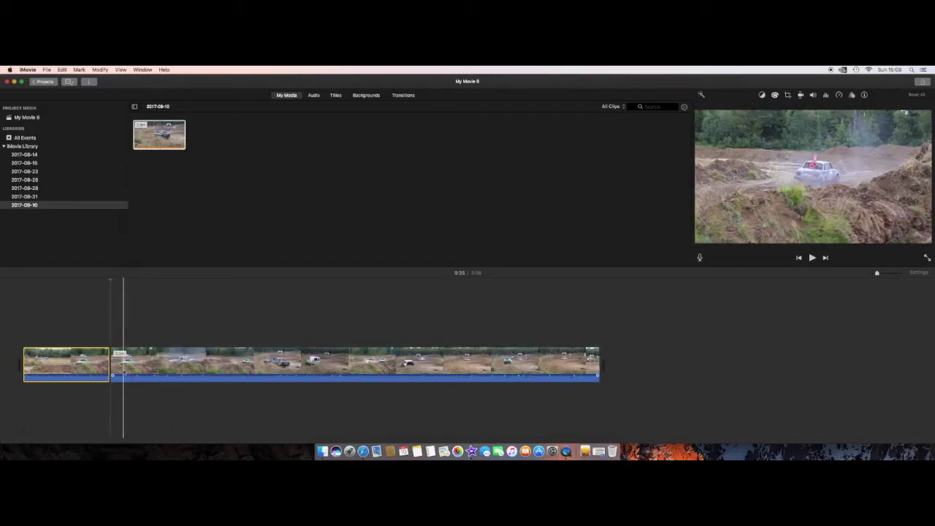
key(super+z)
key(super+shift+z)
Step: Select both parts of the split clip in the timeline and join them into one clip
click(121, 363)
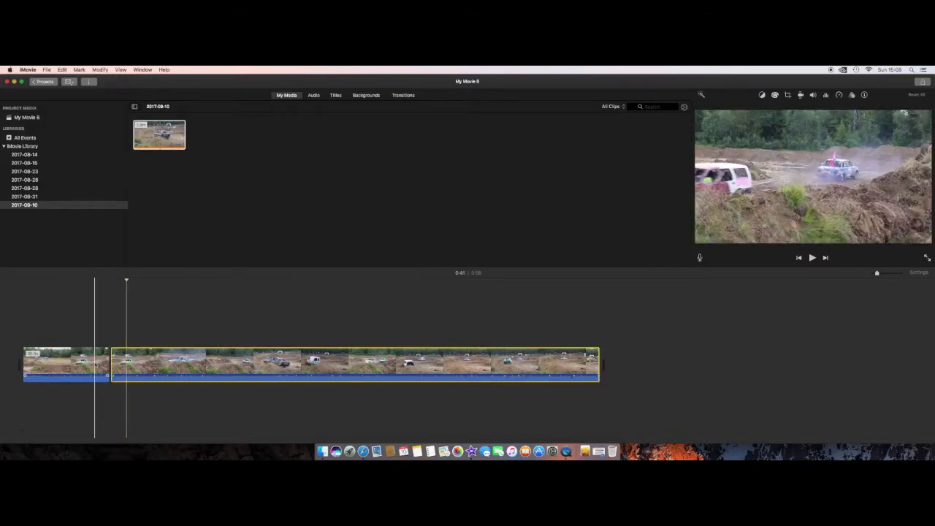
click(96, 363)
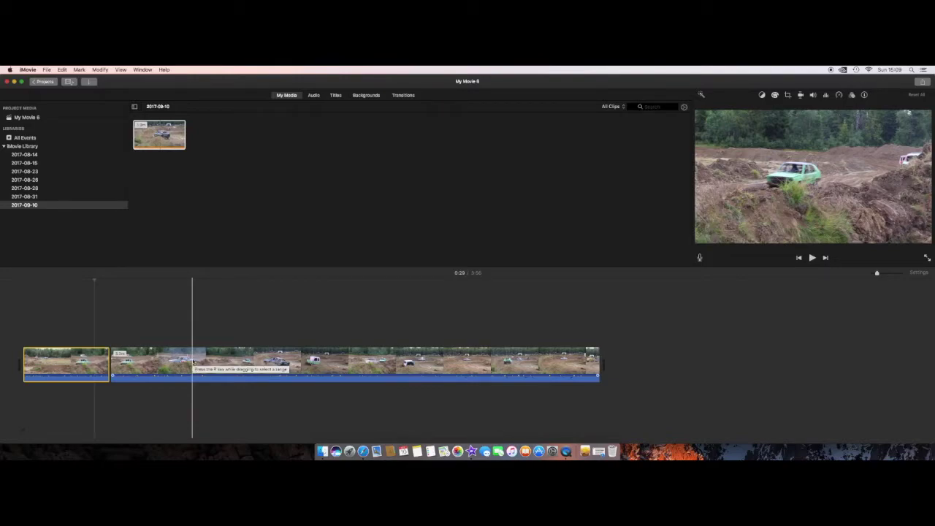
click(193, 361)
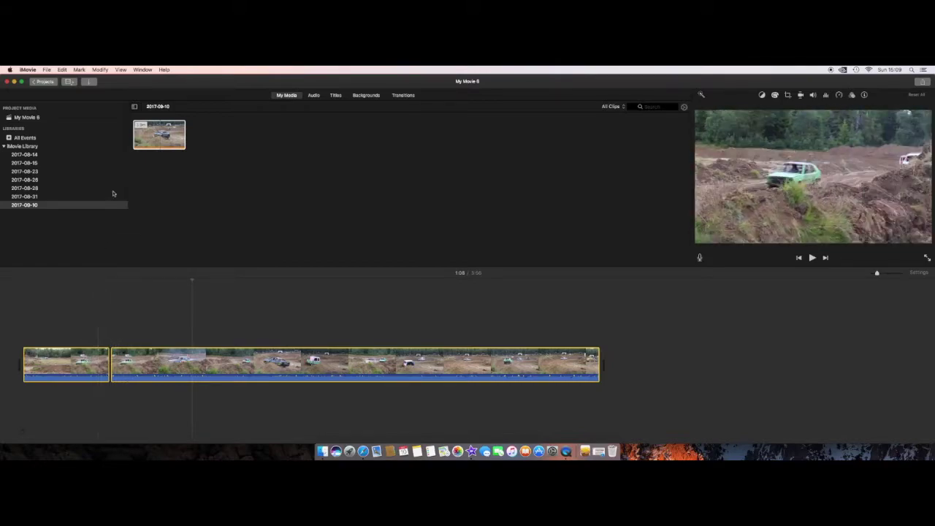
click(100, 69)
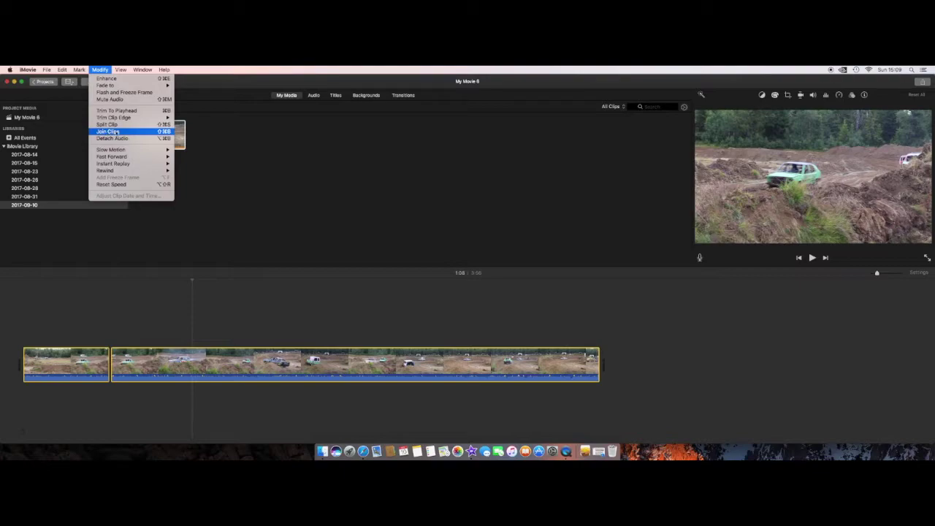
click(111, 131)
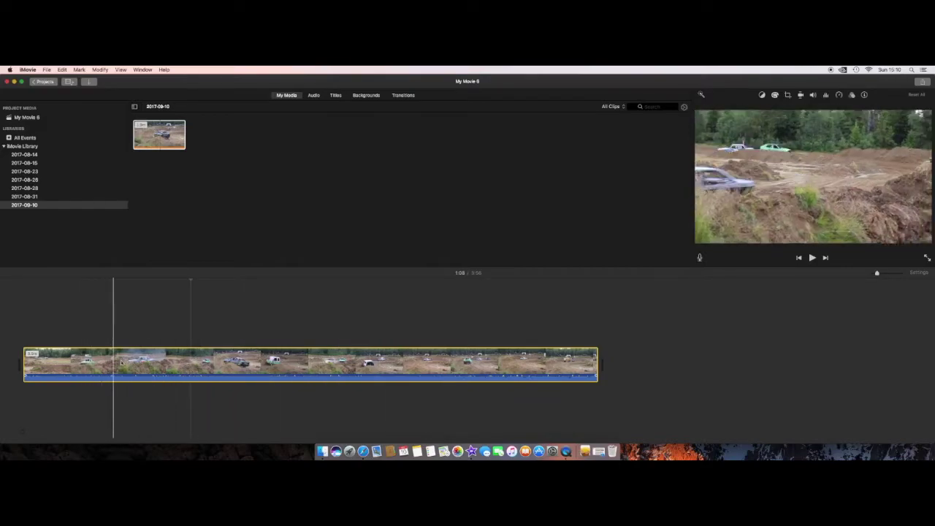
Step: Place the playhead at 0:43 on the timeline clip and split the clip there
key(alt+slash)
key(super+z)
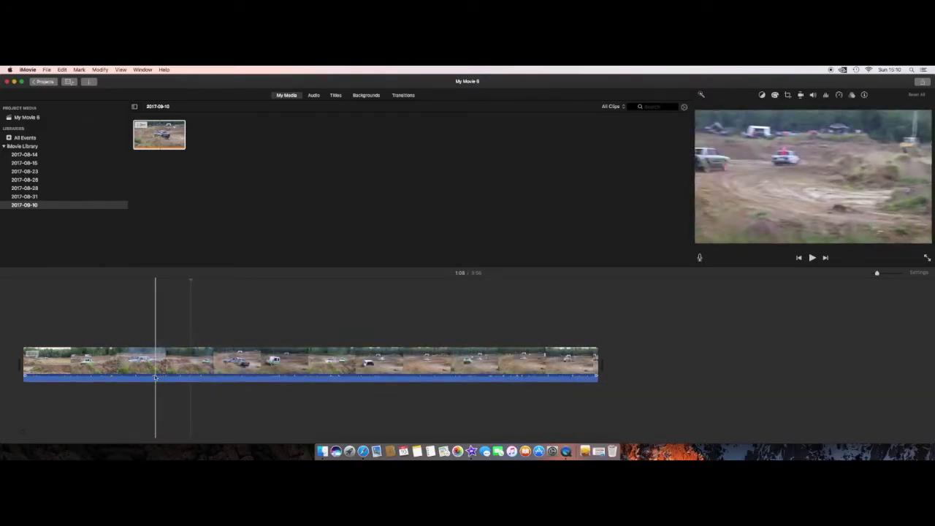
drag(134, 321, 149, 321)
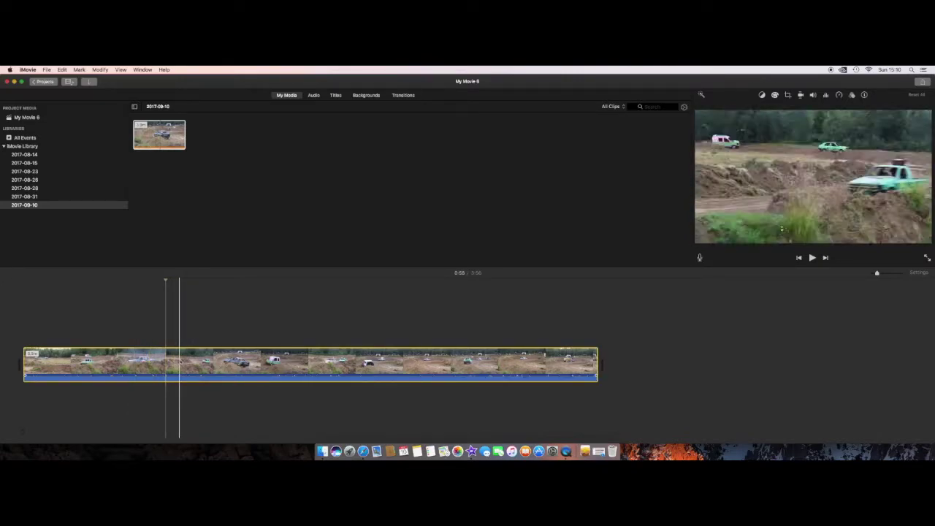
click(130, 360)
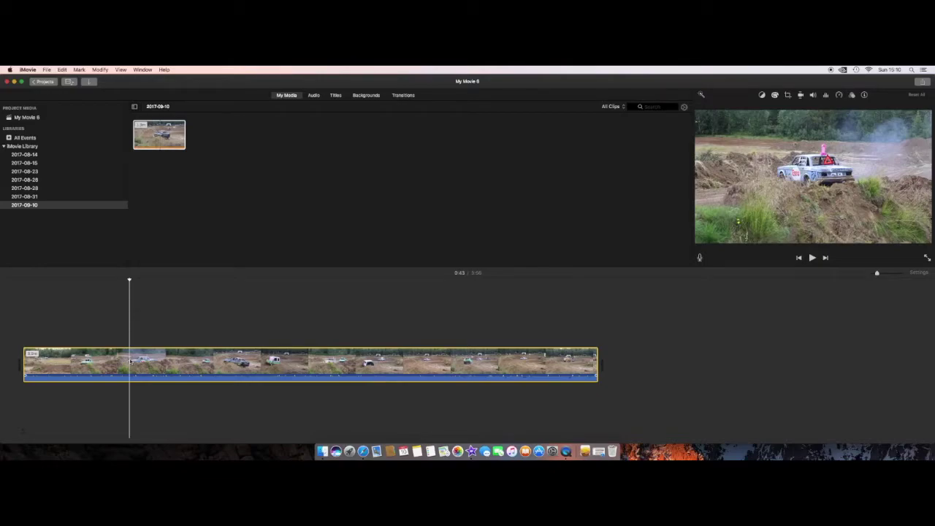
right_click(130, 361)
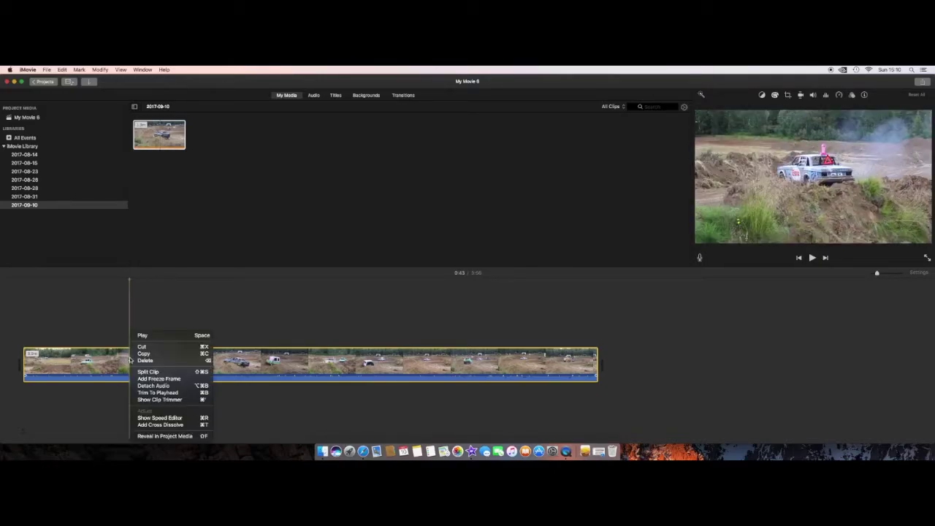
click(139, 372)
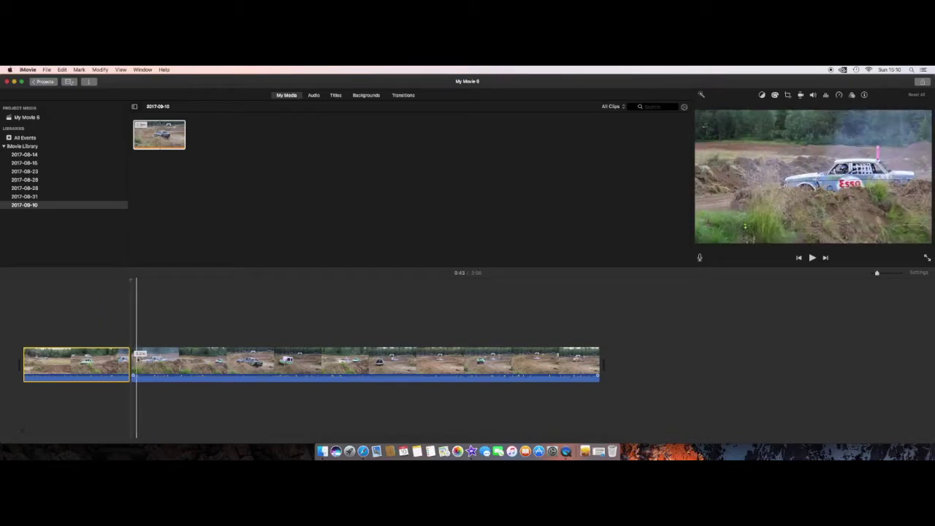
Step: Undo the last split and split the timeline clip at 0:42 instead
click(63, 70)
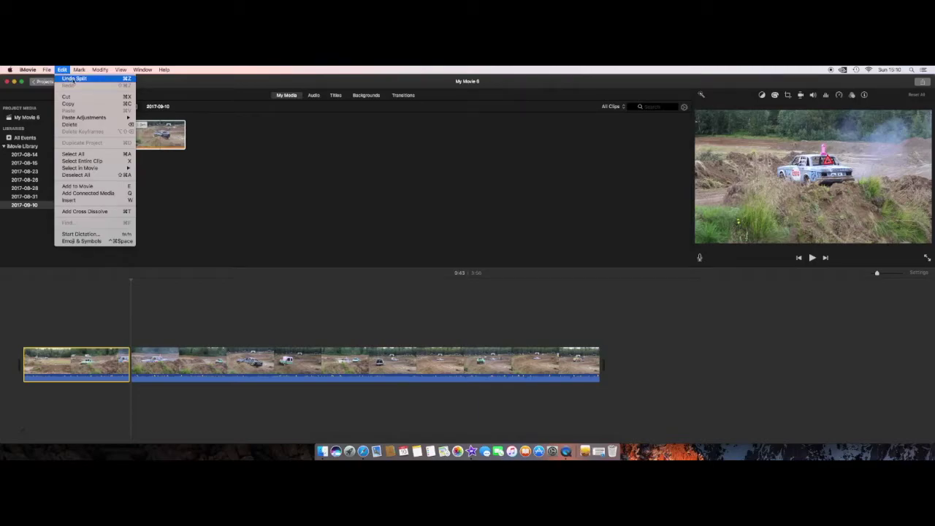
click(71, 79)
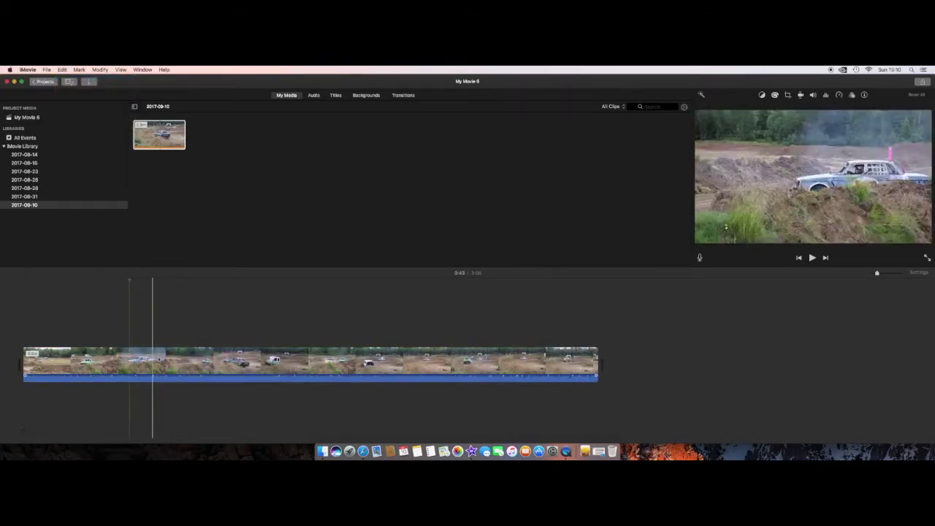
click(125, 363)
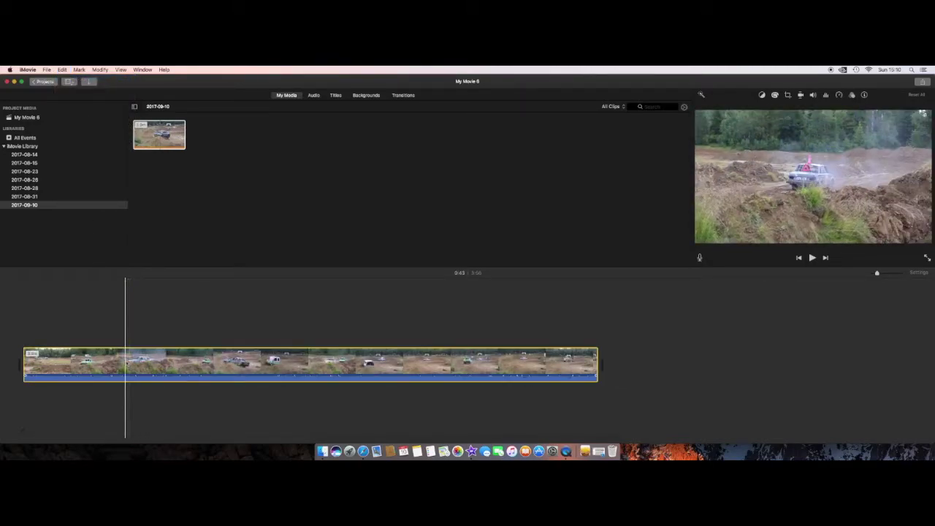
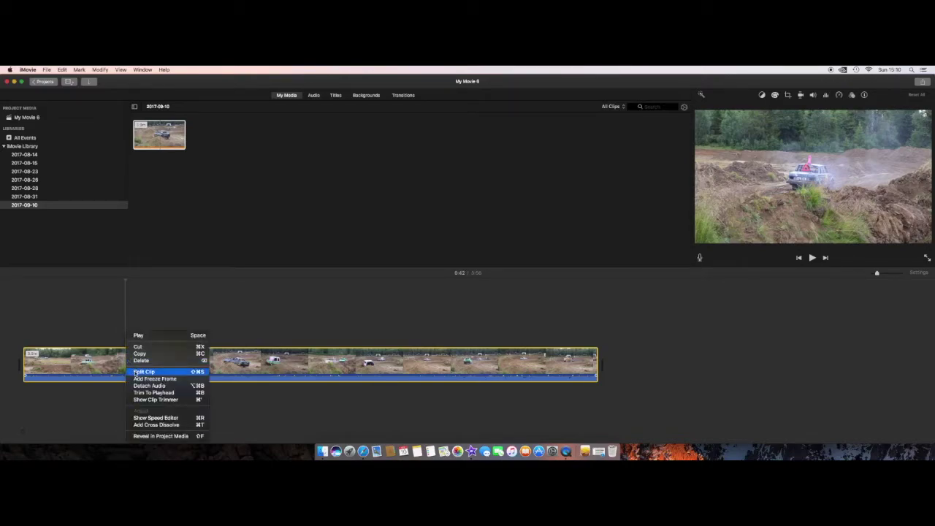
click(144, 372)
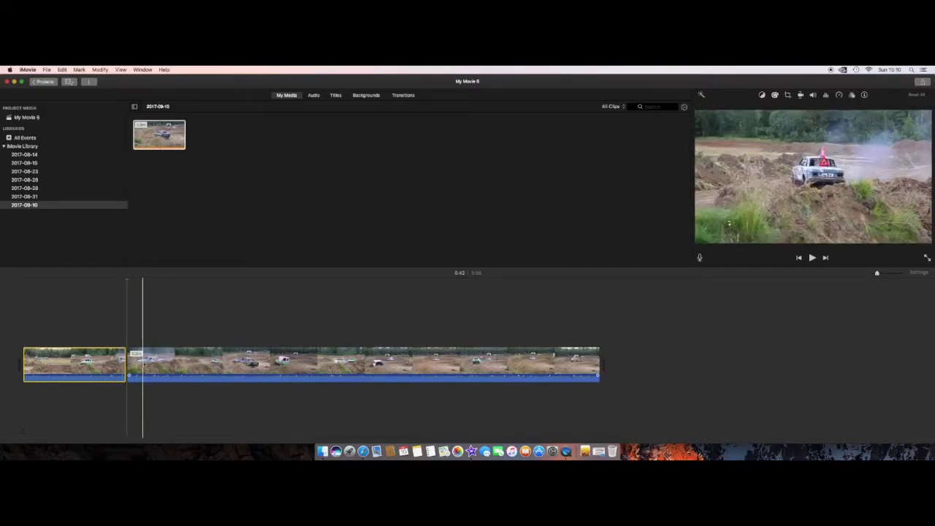
Step: Insert a Spin In transition between the two timeline clips and play across it to preview the effect
click(403, 95)
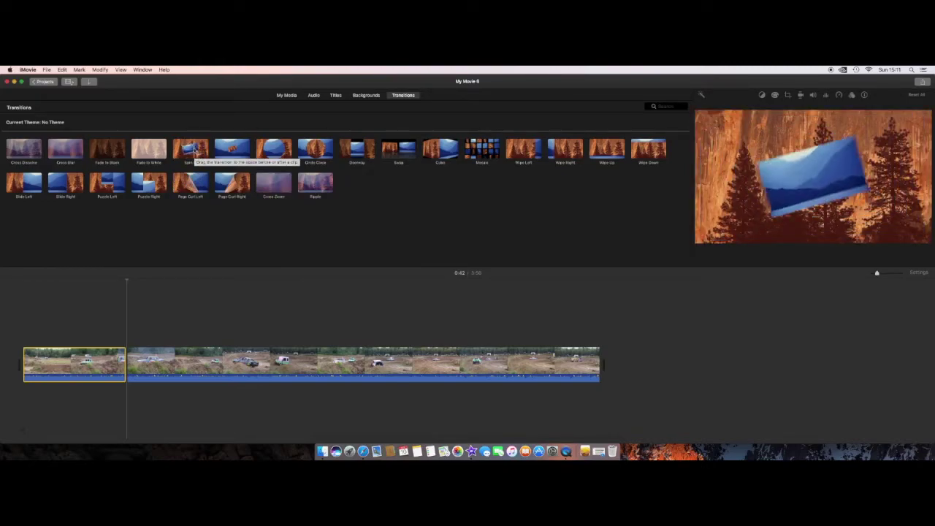
drag(193, 149, 133, 366)
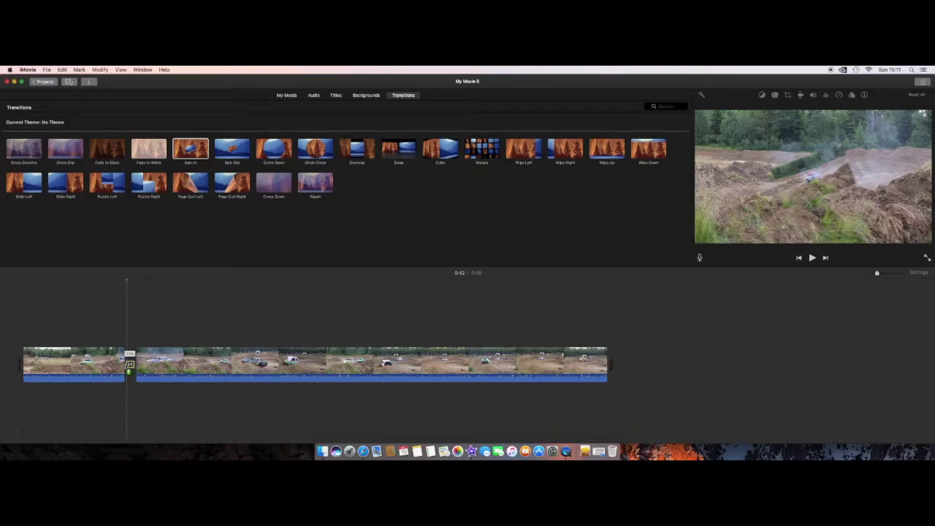
drag(129, 366, 130, 364)
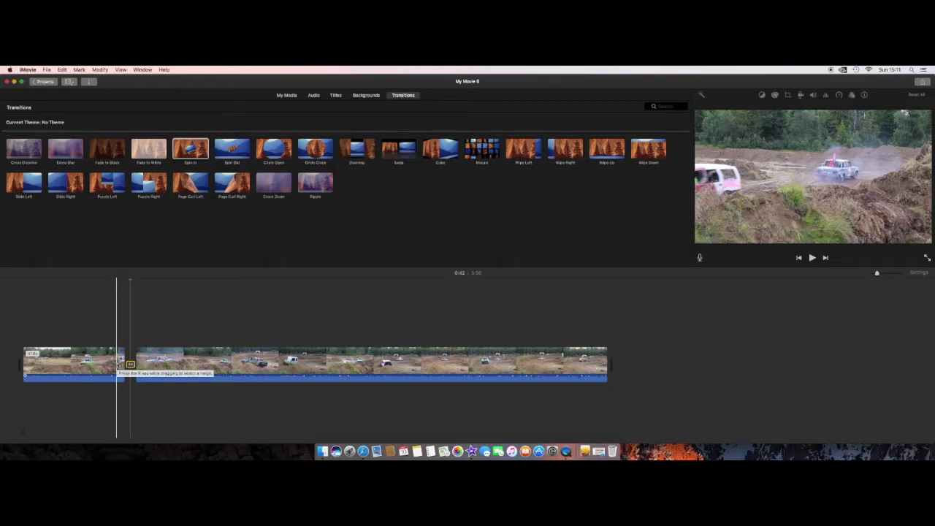
key(space)
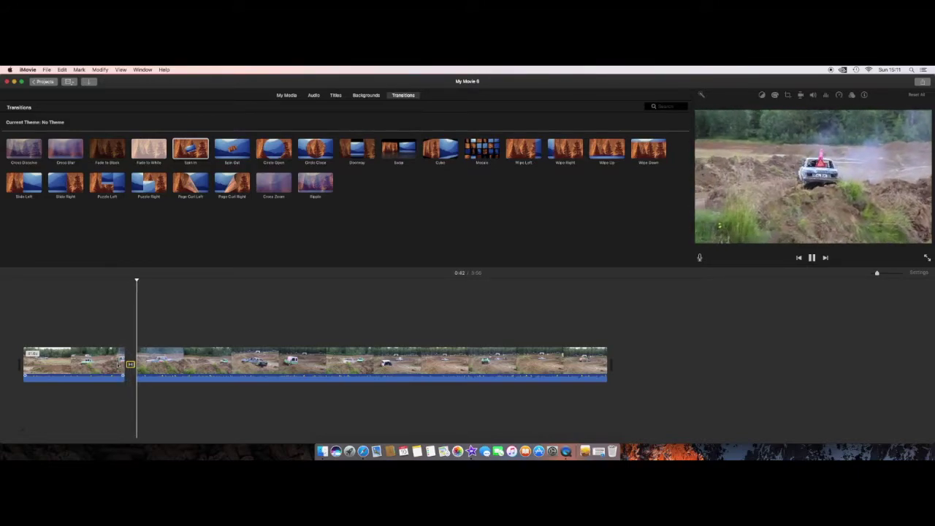
key(space)
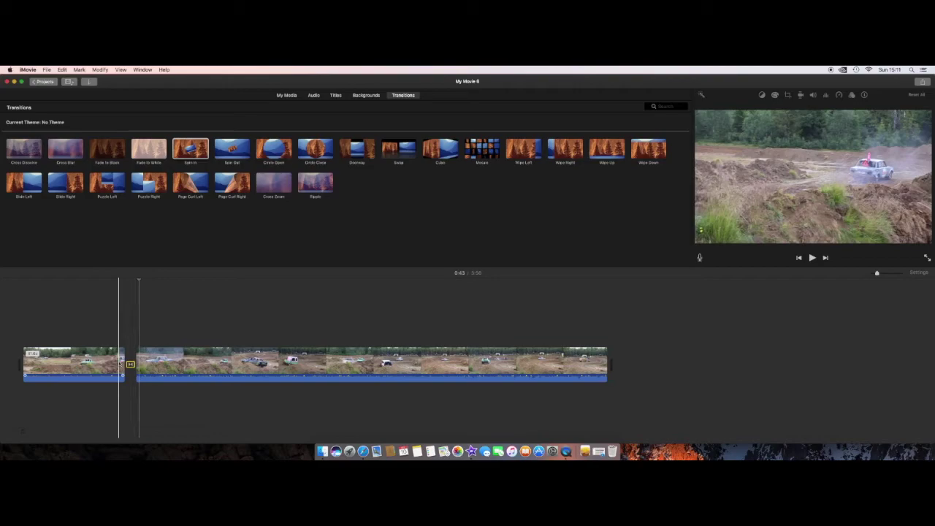
key(space)
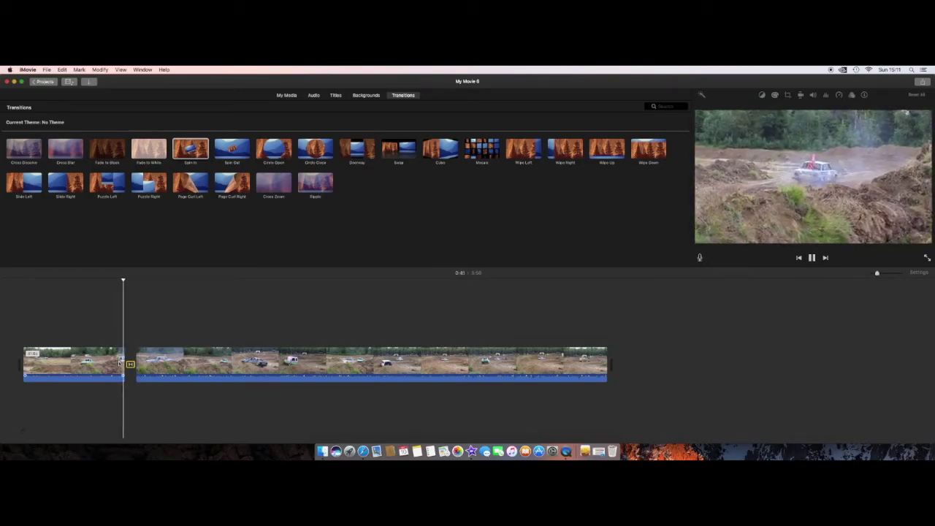
key(space)
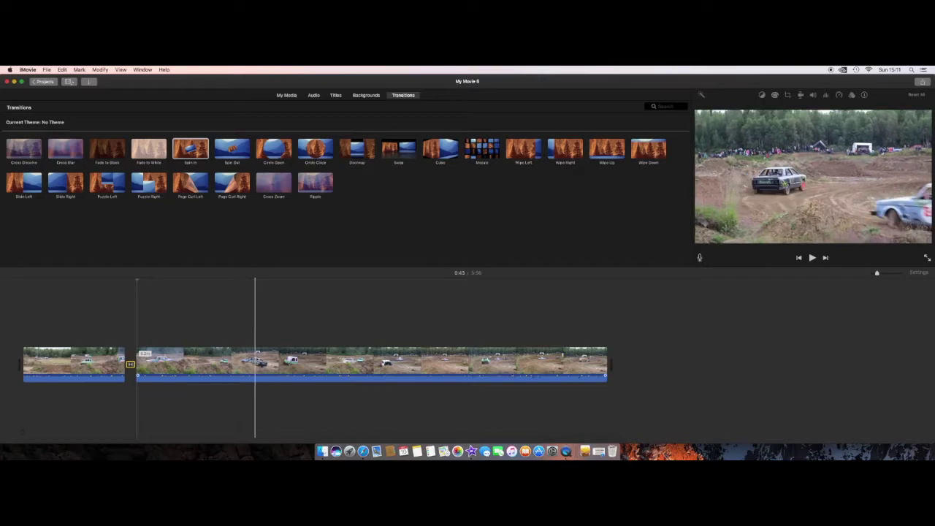
Step: Split the second timeline clip at 1:32
click(258, 363)
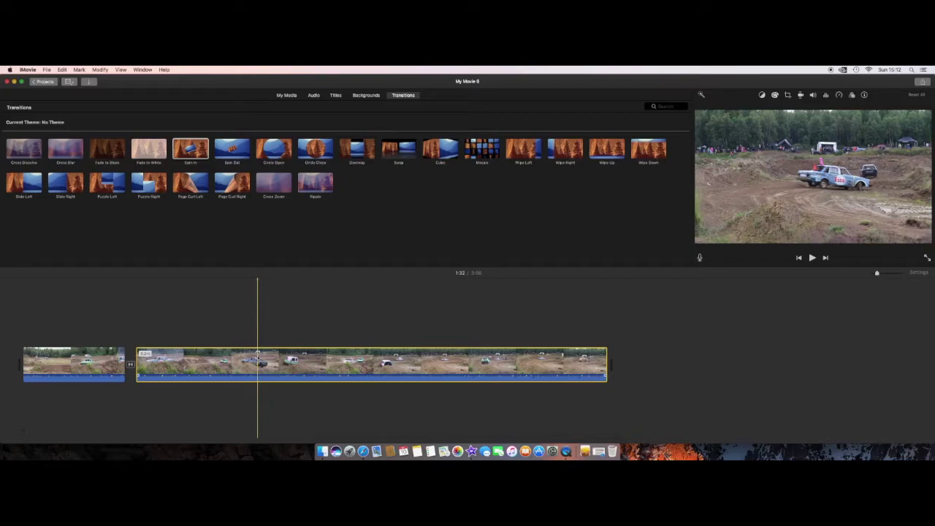
right_click(257, 357)
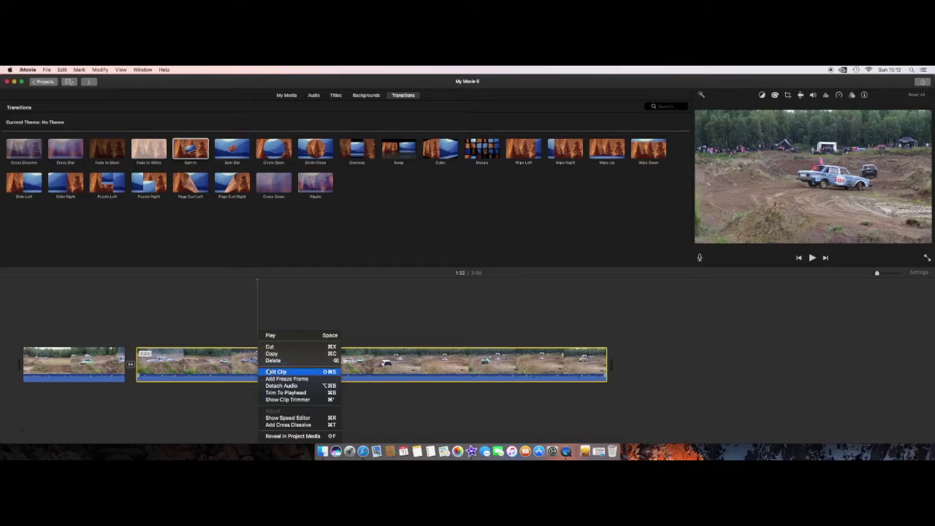
click(275, 372)
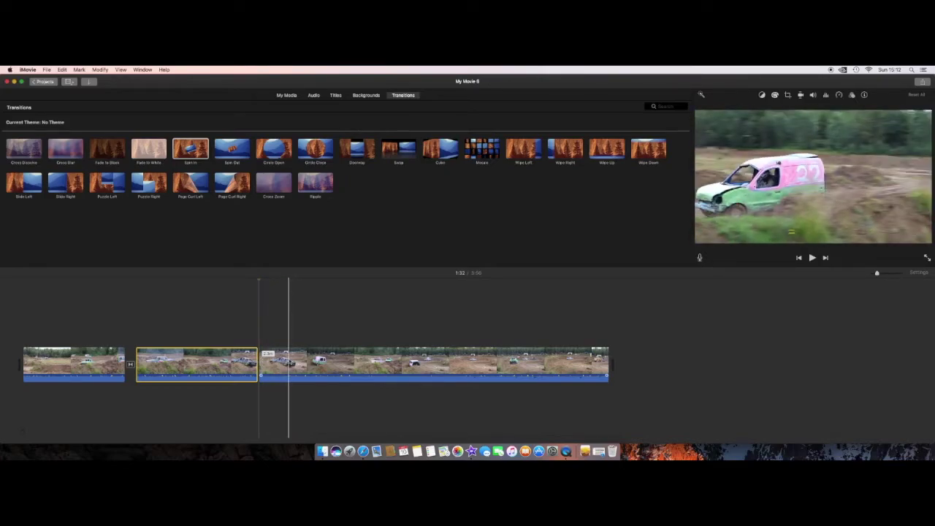
Step: Split the last timeline clip at 1:44 and cut out the short section between 1:32 and 1:44
right_click(290, 361)
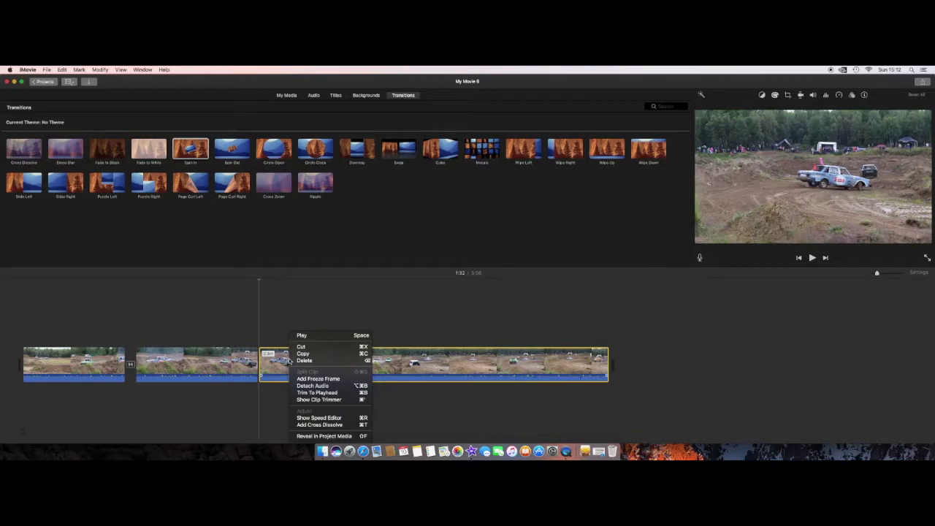
click(288, 361)
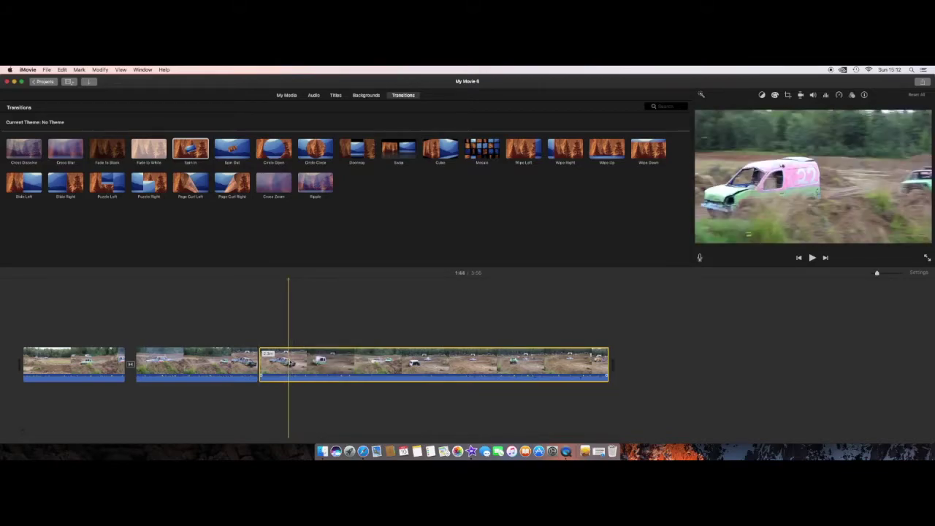
right_click(290, 361)
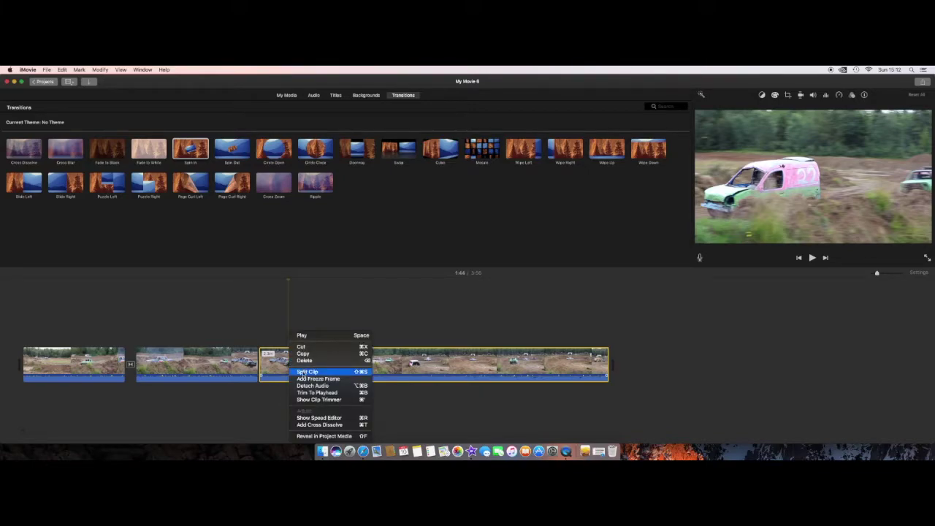
click(307, 372)
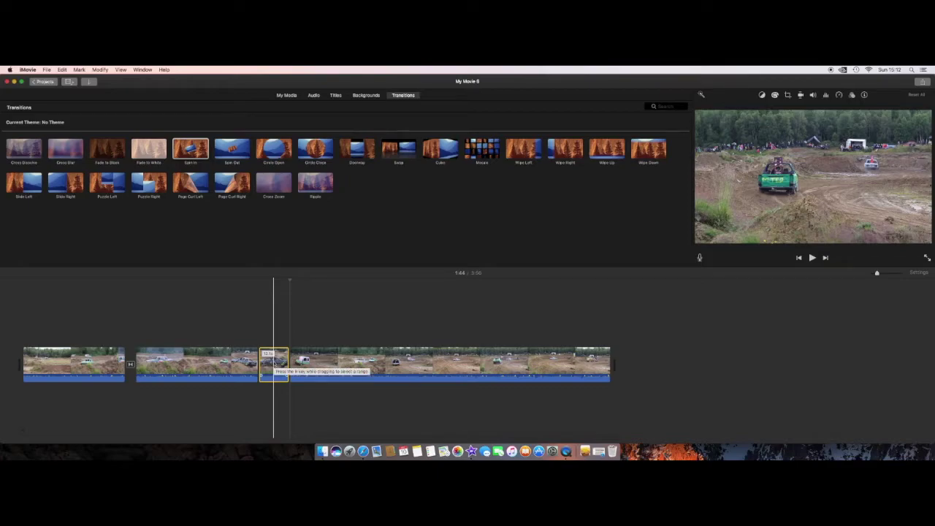
right_click(274, 362)
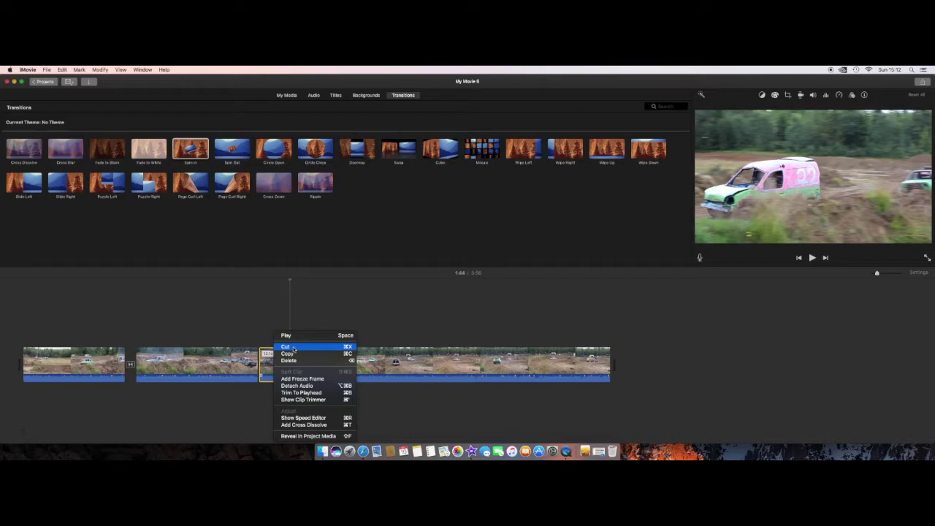
click(293, 347)
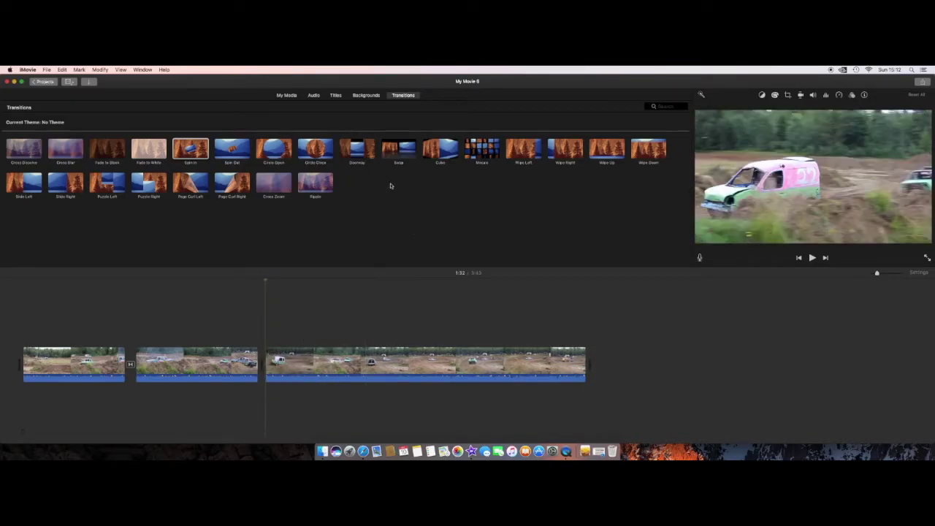
Step: Insert a Mosaic transition between the second and third timeline clips and play across it to preview the effect
mouse_move(482, 148)
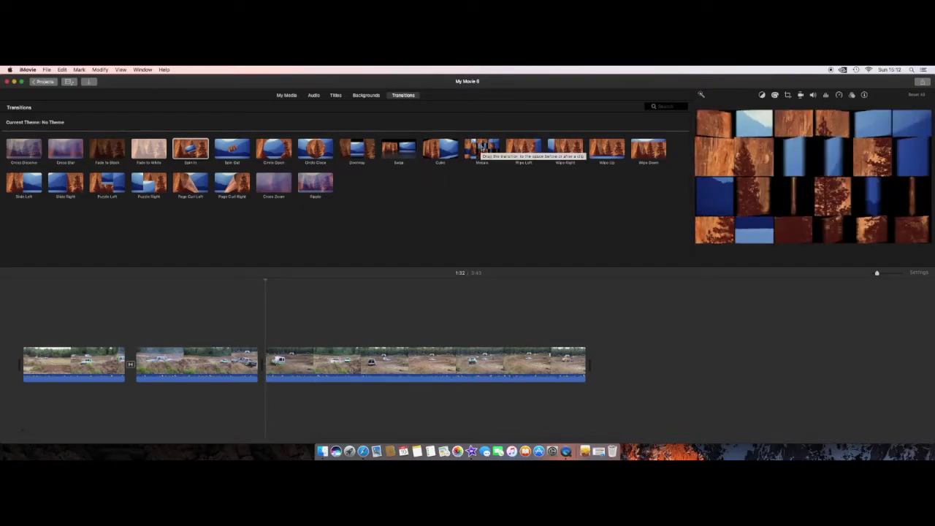
drag(482, 147, 264, 358)
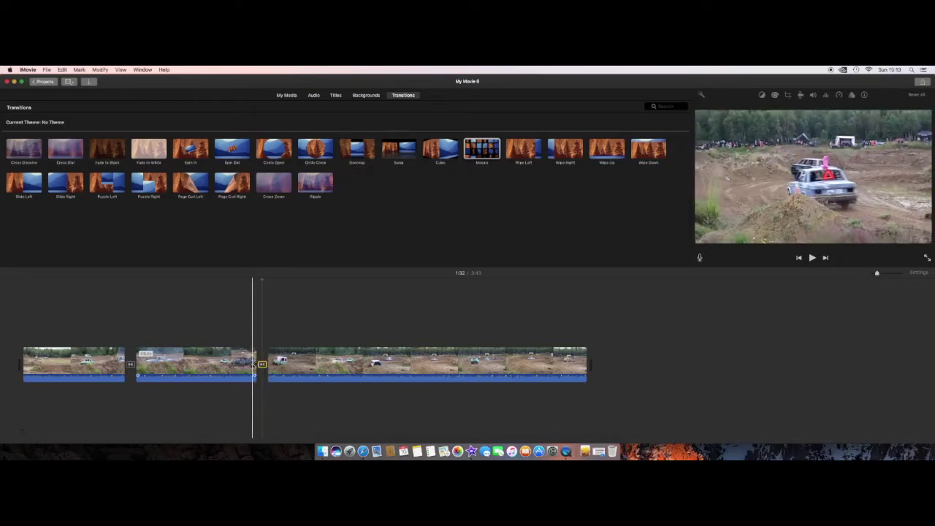
key(space)
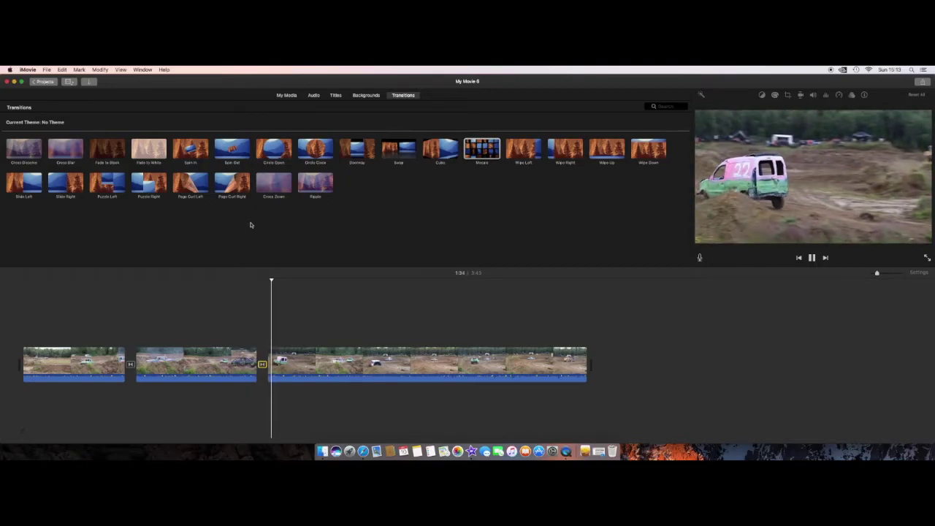
click(251, 322)
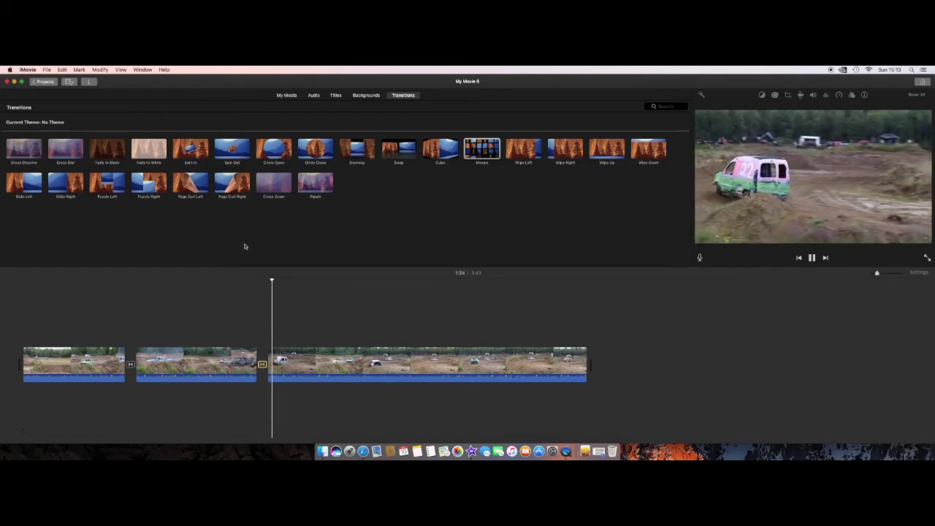
click(254, 338)
click(253, 338)
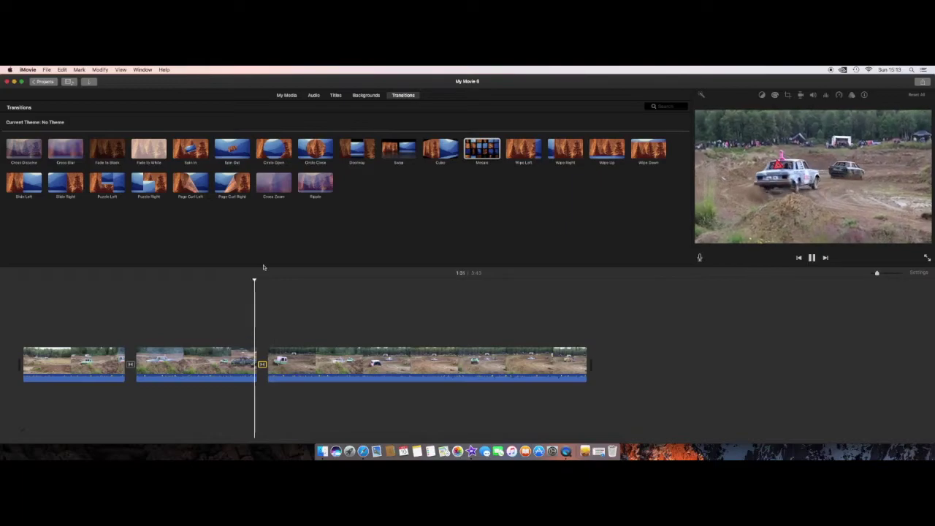
key(space)
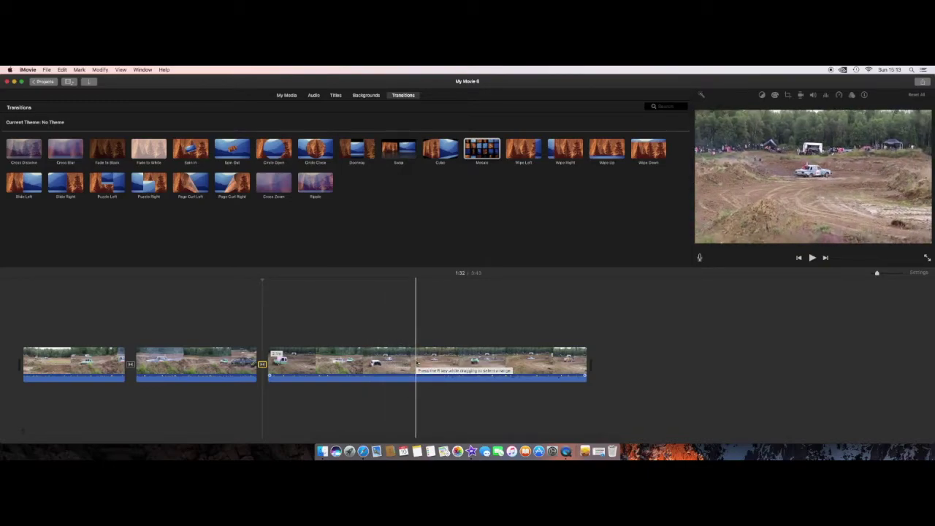
Step: Play short passages from several points in the last timeline clip to review the footage
key(space)
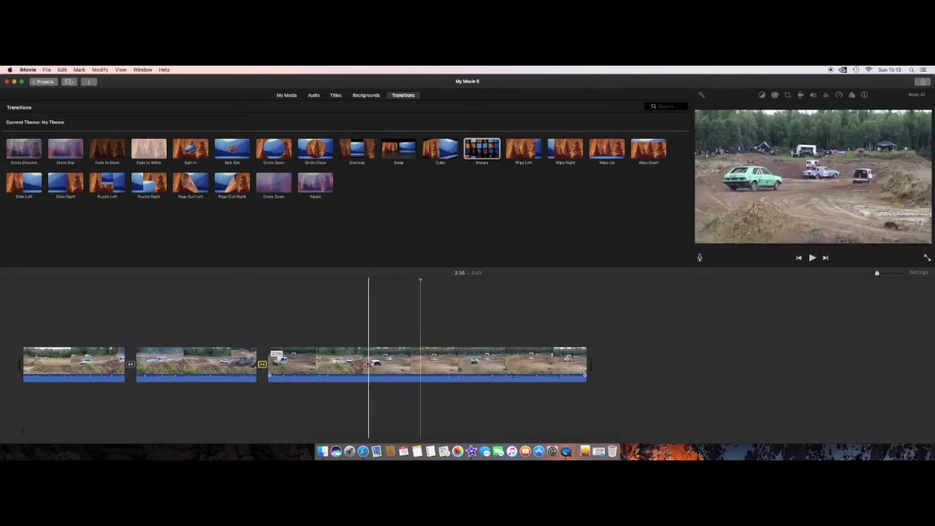
click(364, 362)
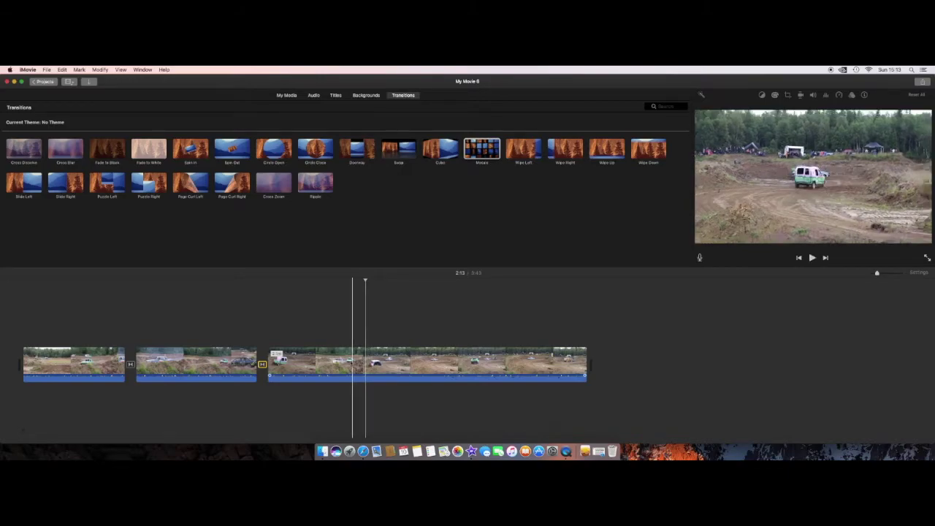
click(347, 363)
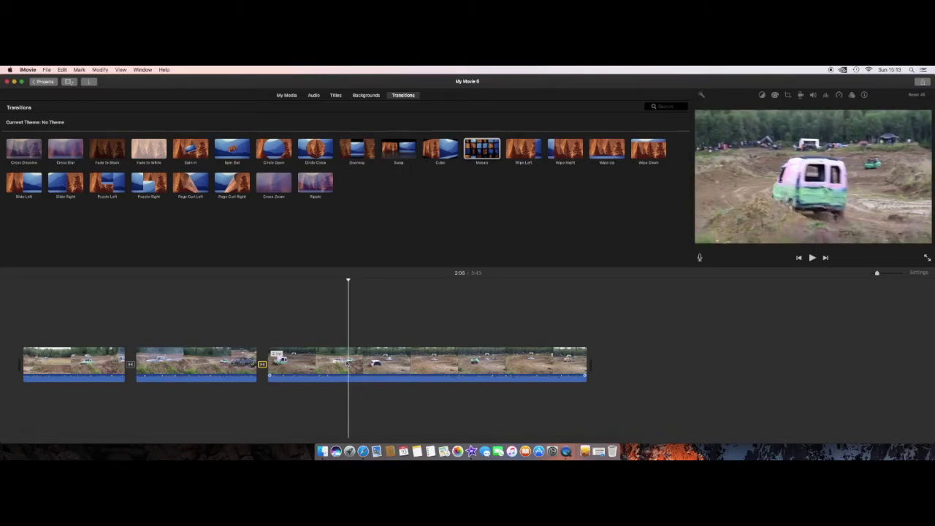
key(space)
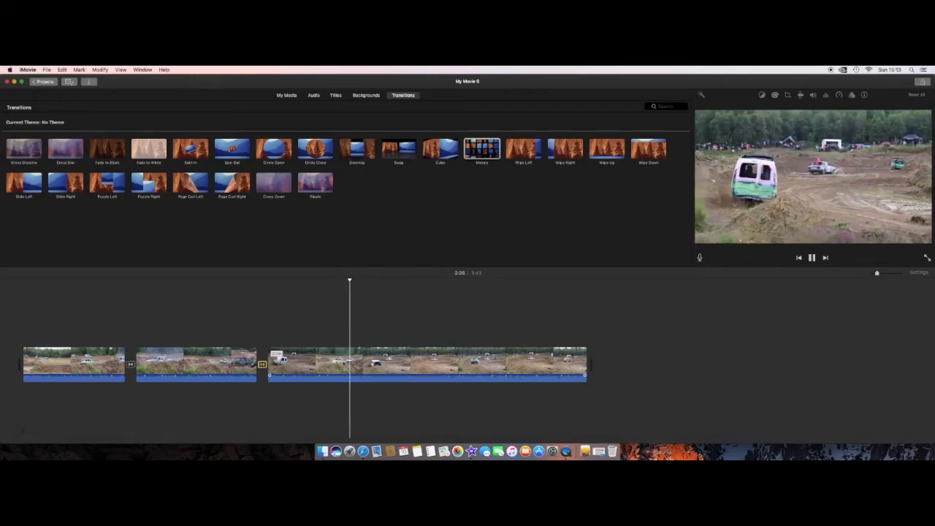
key(space)
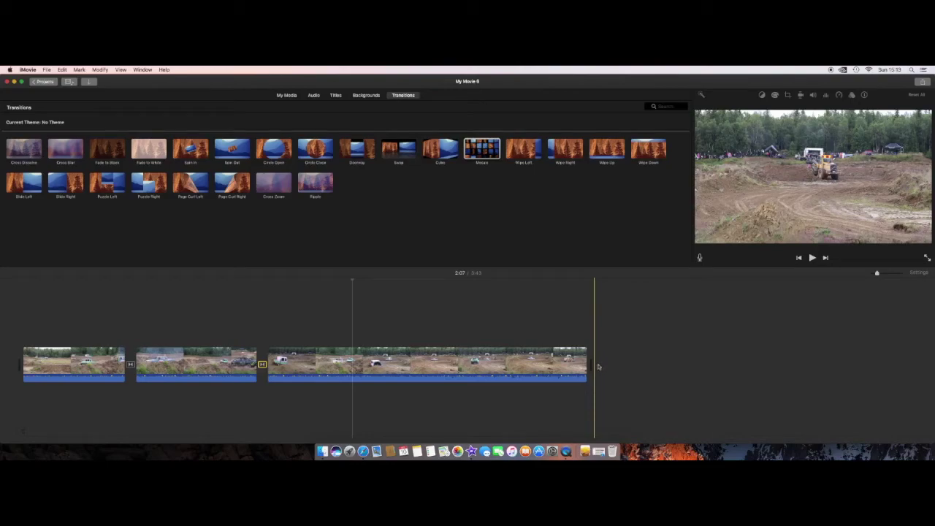
Step: Add a Focus title after the last timeline clip and set its text to "Thanks"
click(335, 95)
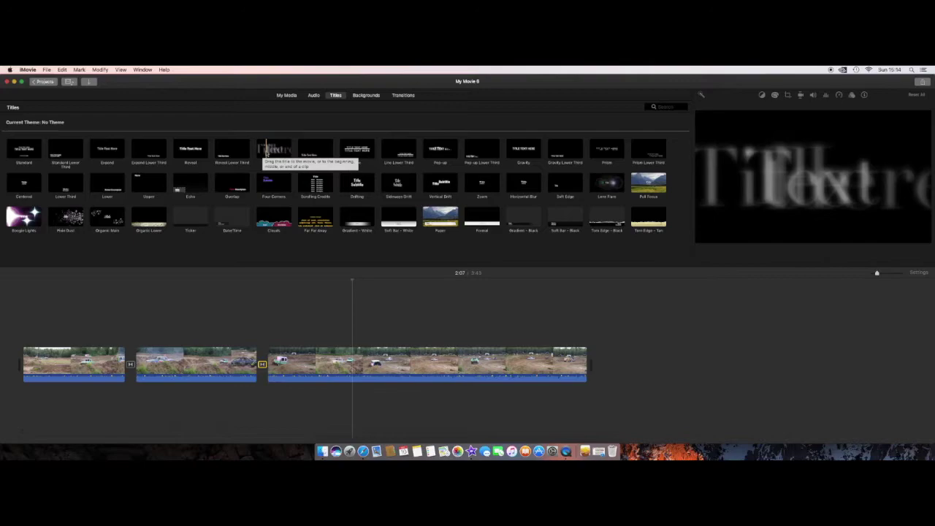
mouse_move(273, 151)
mouse_down()
mouse_move(288, 200)
mouse_move(628, 343)
mouse_move(615, 366)
mouse_move(595, 369)
mouse_up()
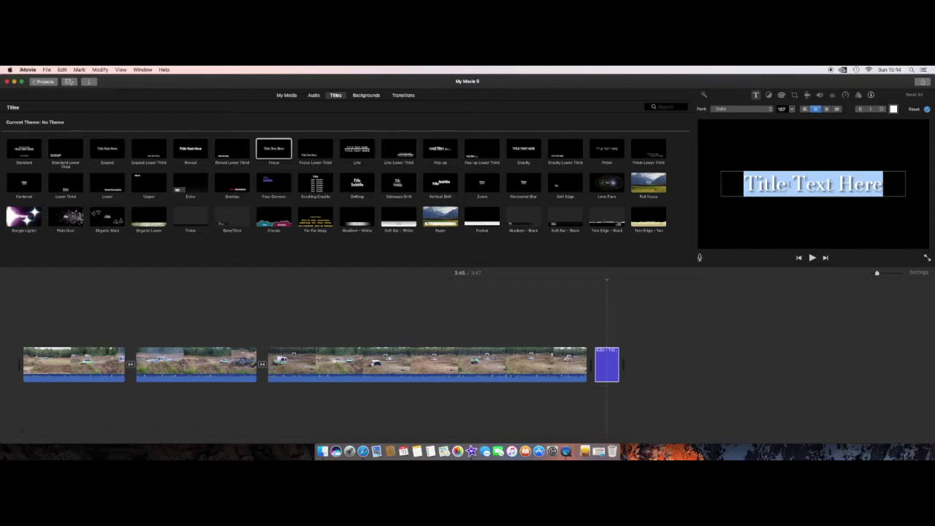
text(Thanks)
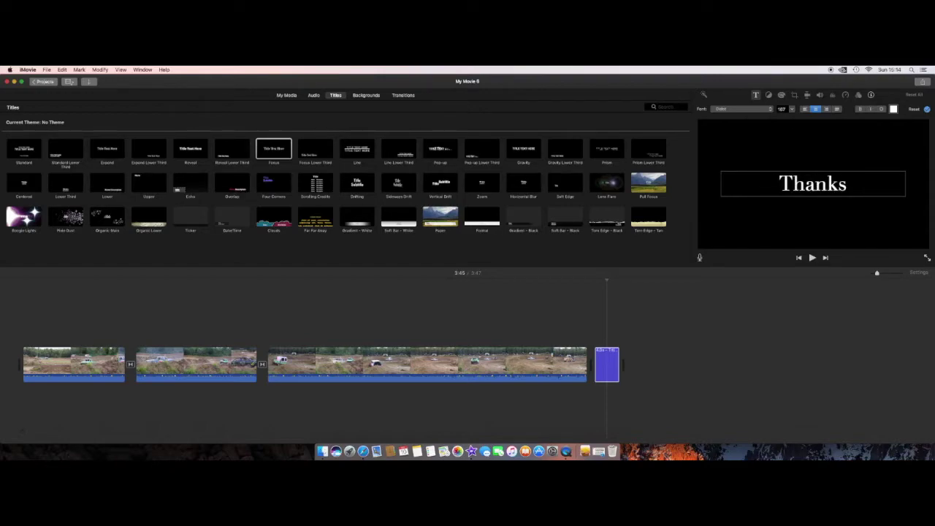
text( For watci)
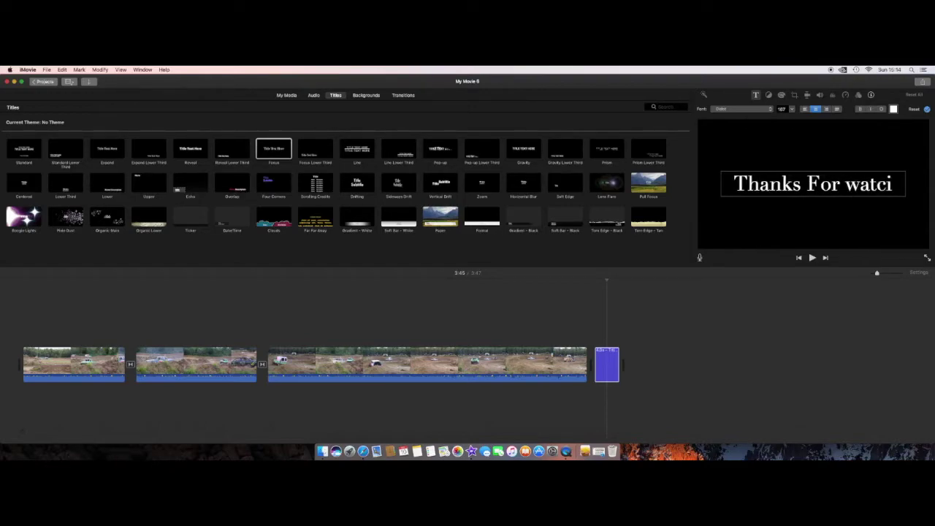
key(BackSpace)
text(hing)
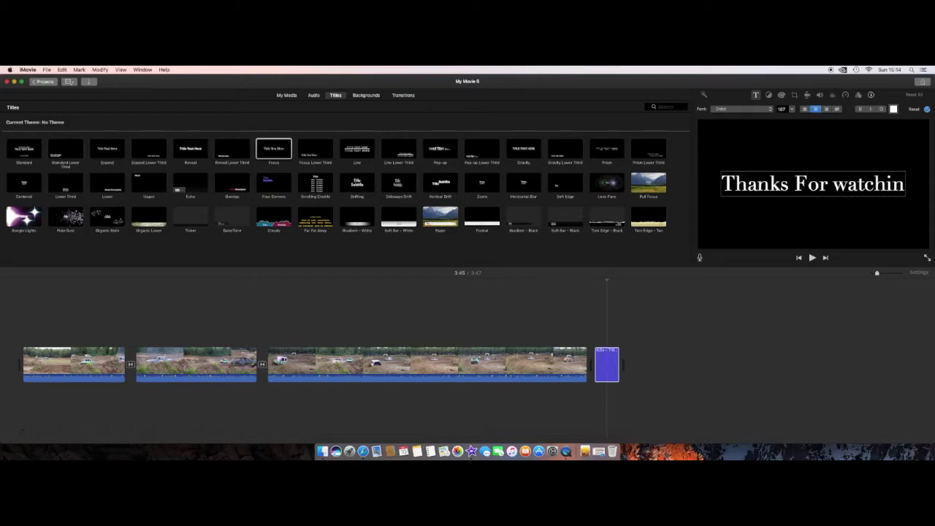
key(BackSpace)
key(BackSpace)
key(BackSpace)
key(BackSpace)
key(BackSpace)
key(BackSpace)
key(BackSpace)
key(BackSpace)
key(BackSpace)
key(BackSpace)
key(BackSpace)
key(BackSpace)
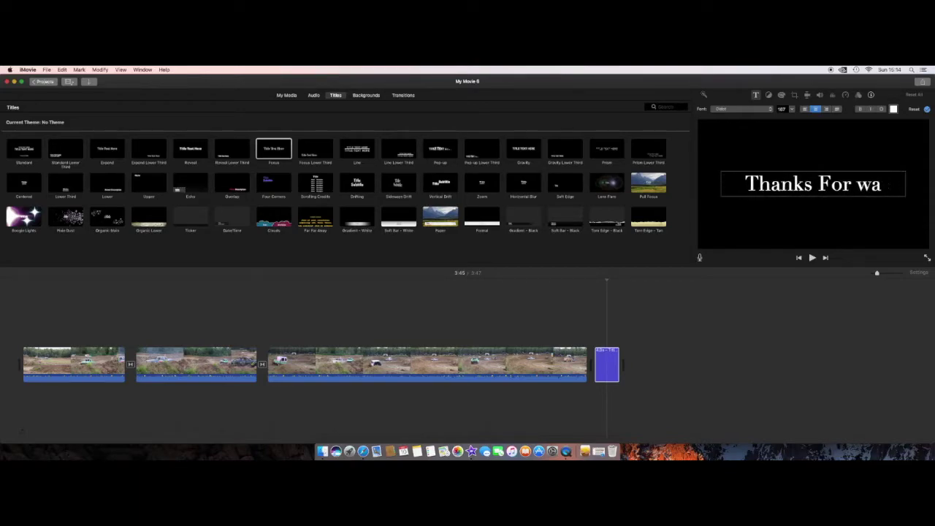
Step: Replace the closing title's text with "The End" and finish editing it
key(BackSpace)
key(BackSpace)
key(BackSpace)
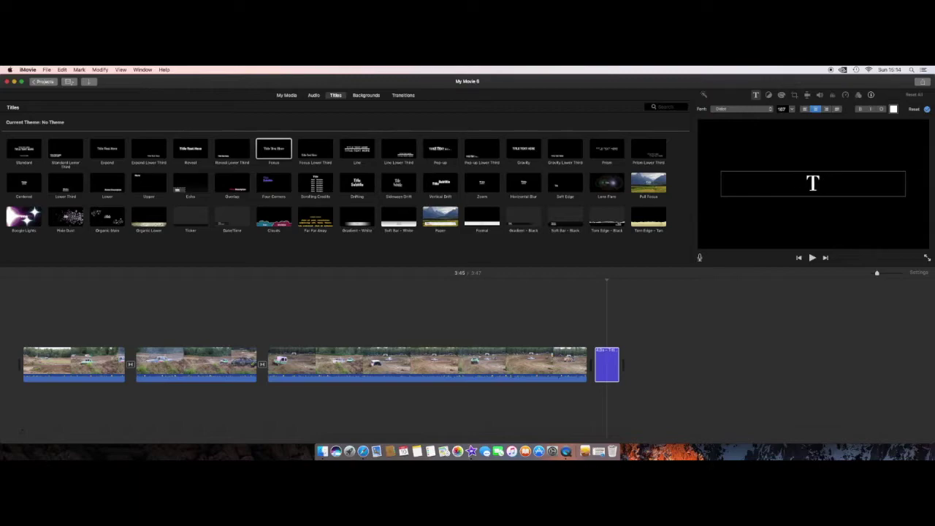
text(e END)
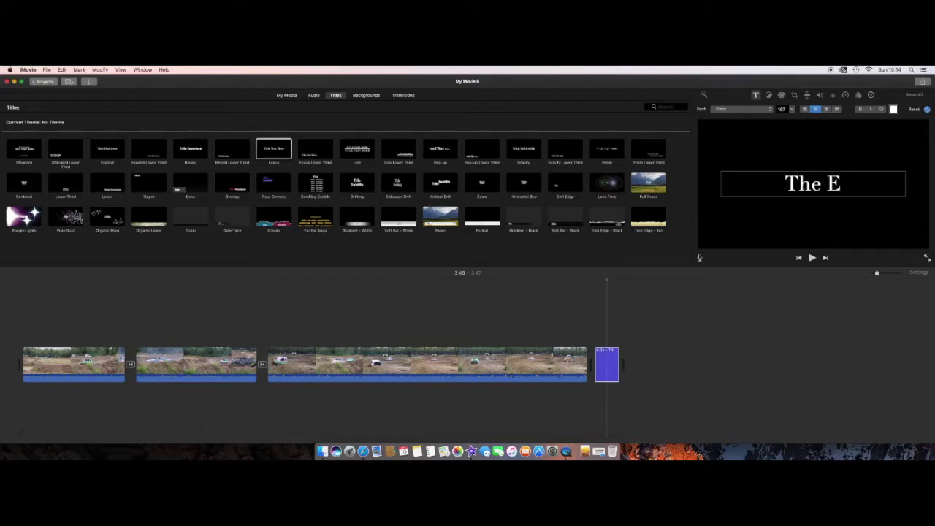
key(BackSpace)
key(BackSpace)
key(BackSpace)
key(BackSpace)
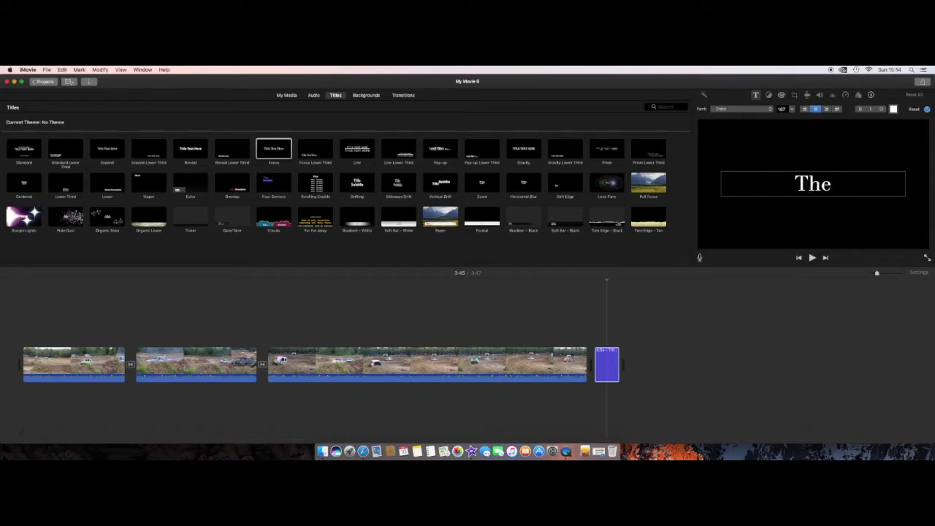
text(End)
key(super+a)
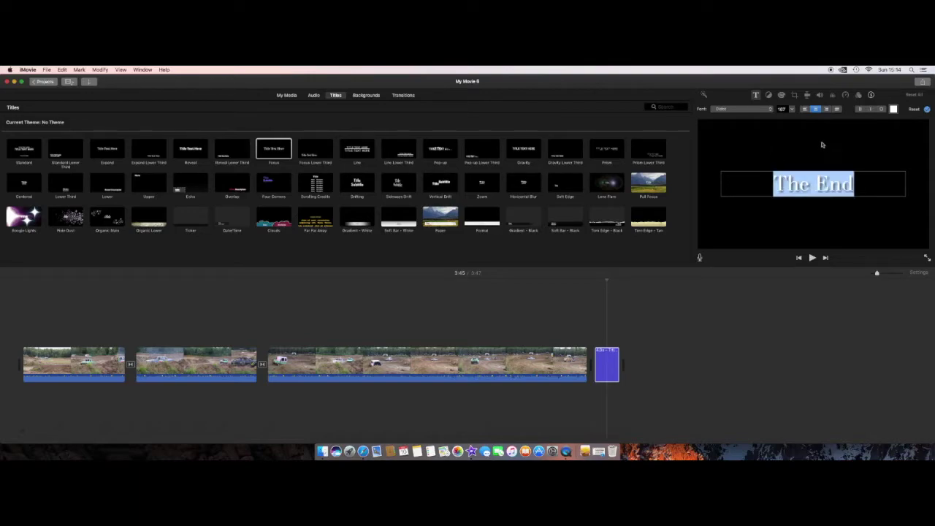
click(798, 144)
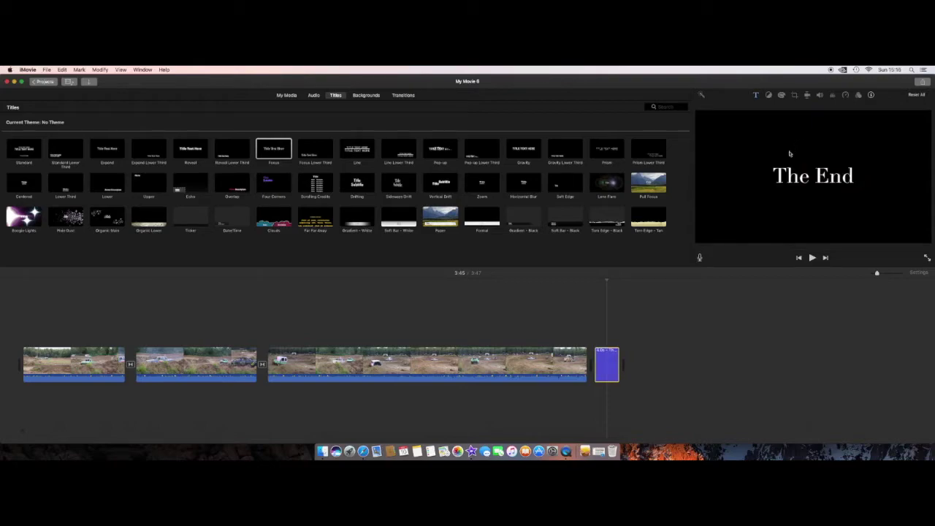
click(626, 329)
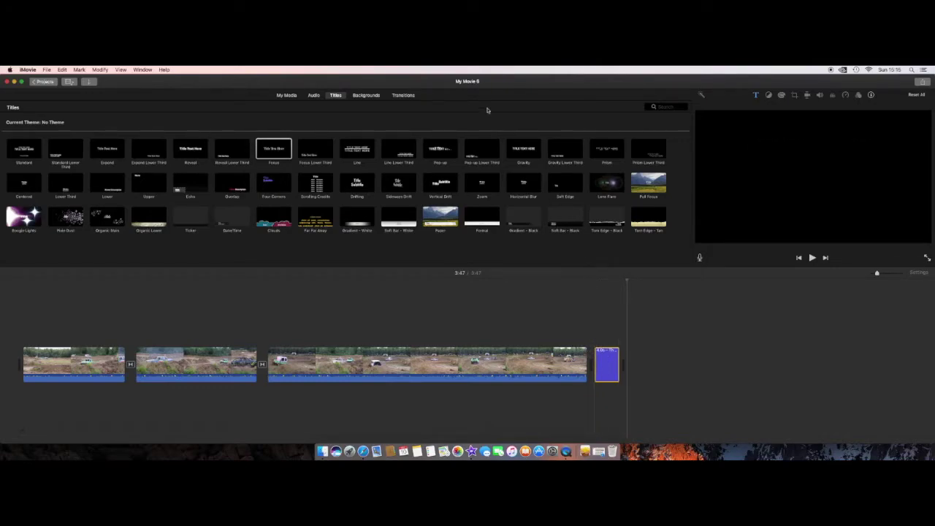
Step: Insert a Swap transition between the last video clip and the closing title and play across it to preview the effect
click(410, 95)
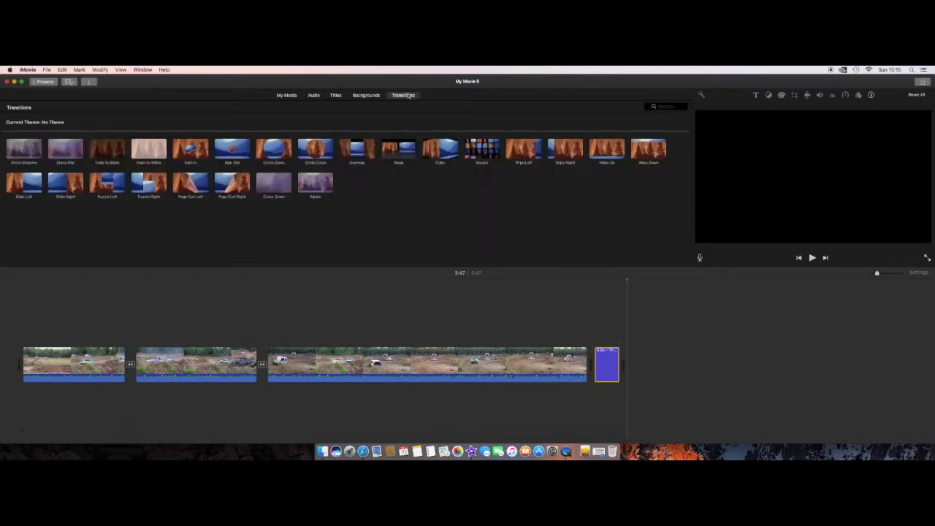
click(402, 155)
drag(394, 148, 587, 363)
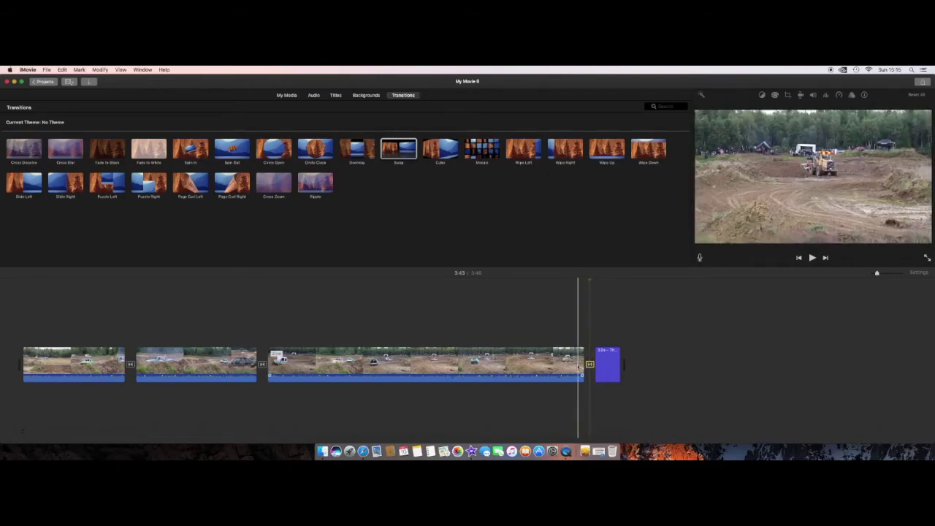
key(space)
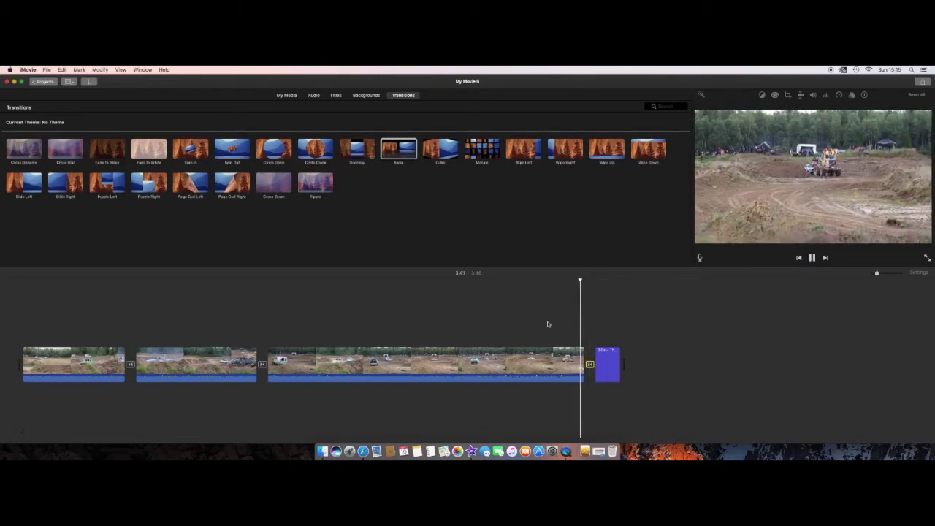
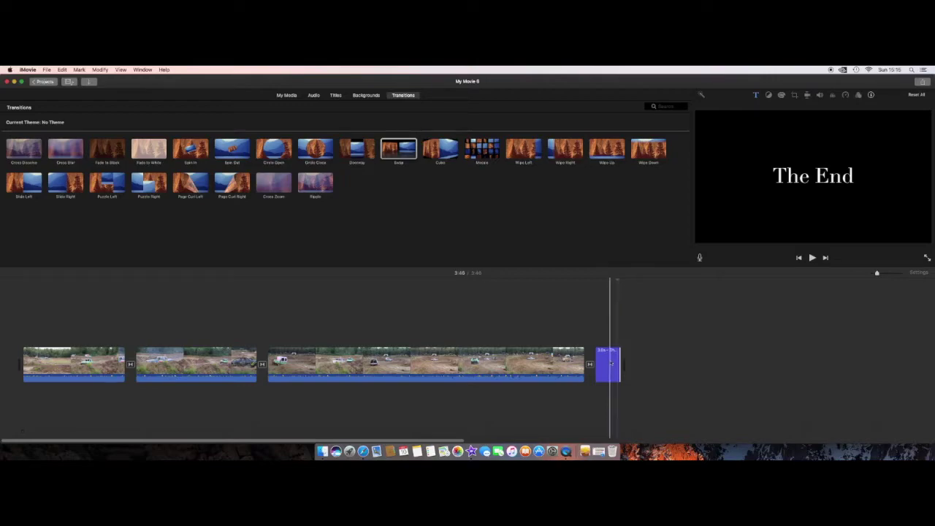
key(space)
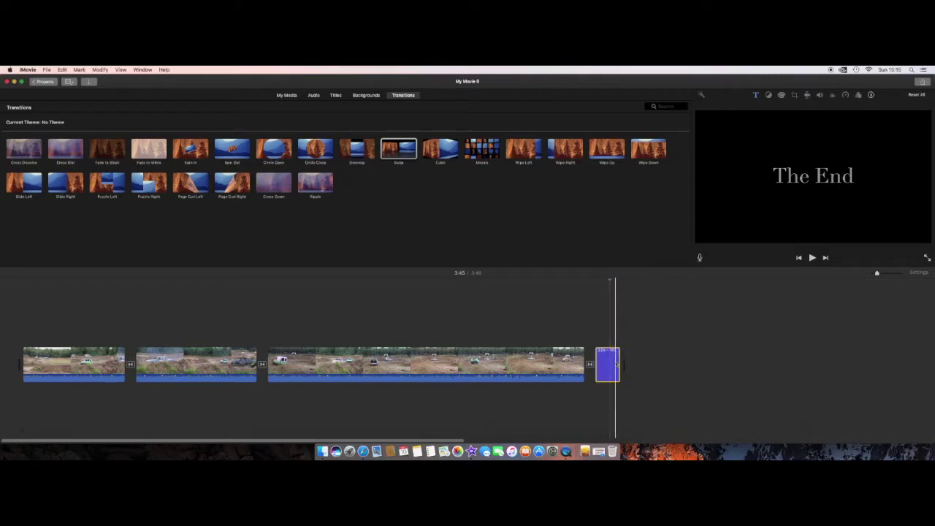
Step: Extend the closing title to 4.0 seconds and play from the end of the last video clip into it
mouse_move(617, 361)
mouse_down()
mouse_move(651, 362)
mouse_move(587, 363)
mouse_move(620, 363)
mouse_up()
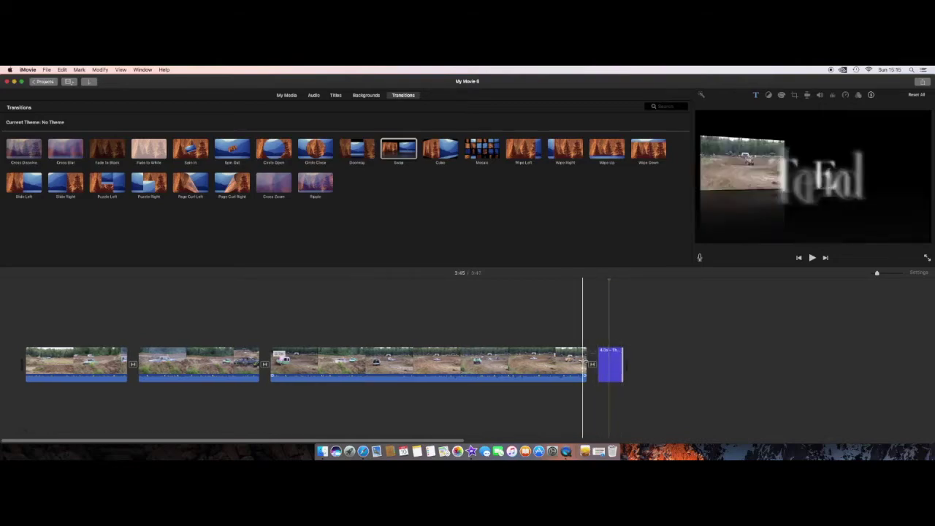
key(space)
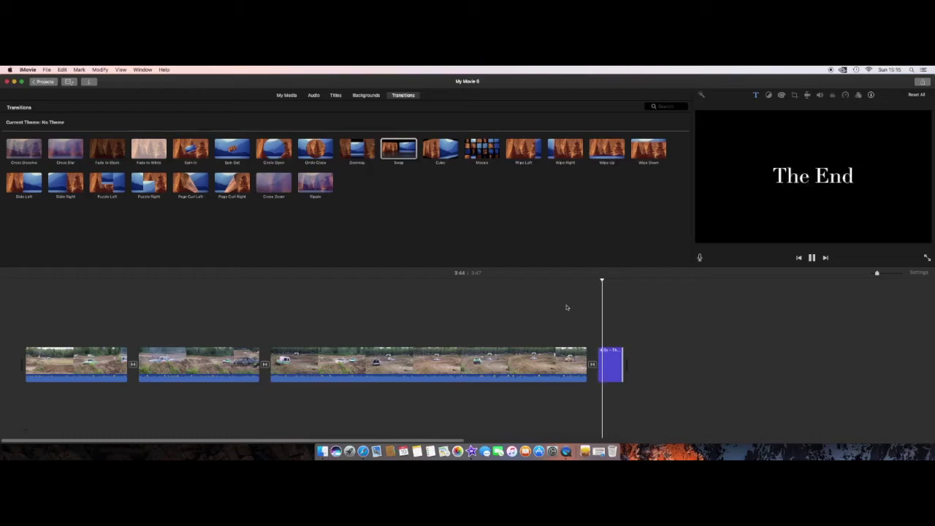
key(space)
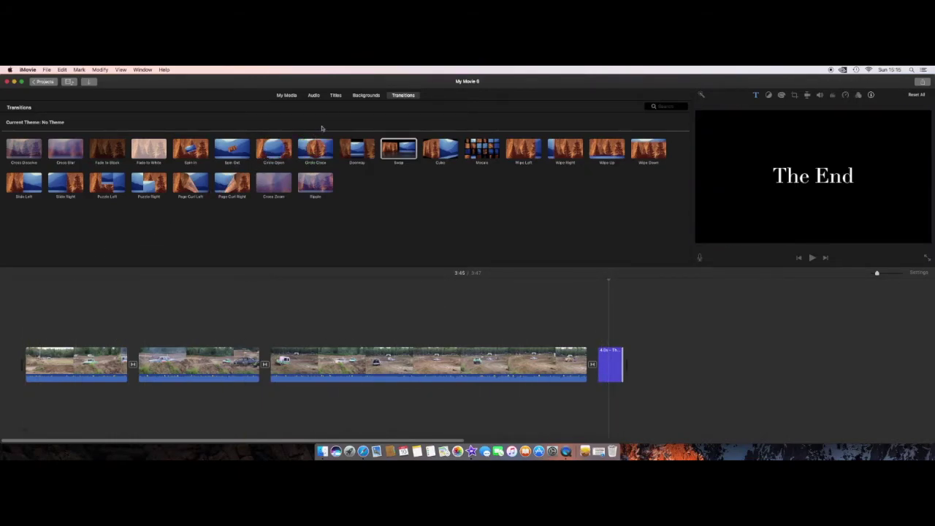
Step: Add a Standard title at the very start of the timeline and set its upper line to "RALLY CHAMPIONSHIP"
click(336, 96)
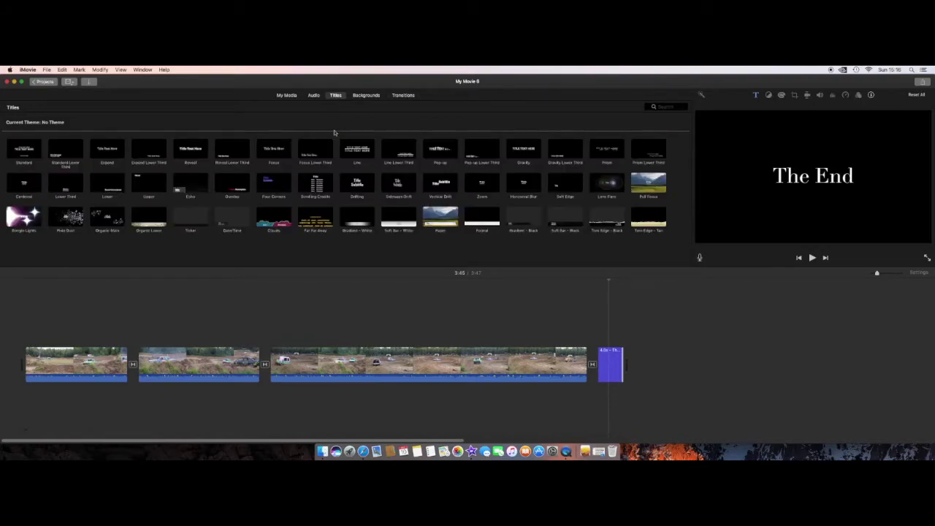
click(27, 150)
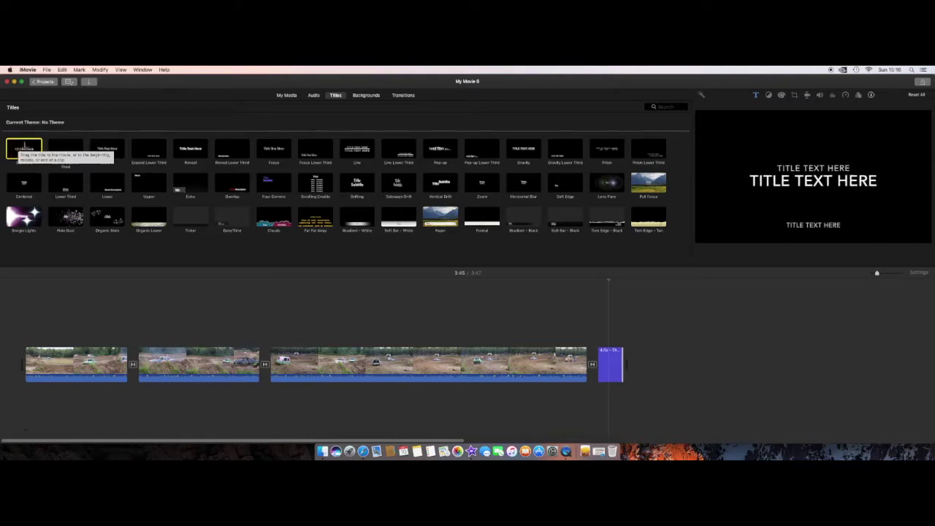
drag(24, 149, 26, 368)
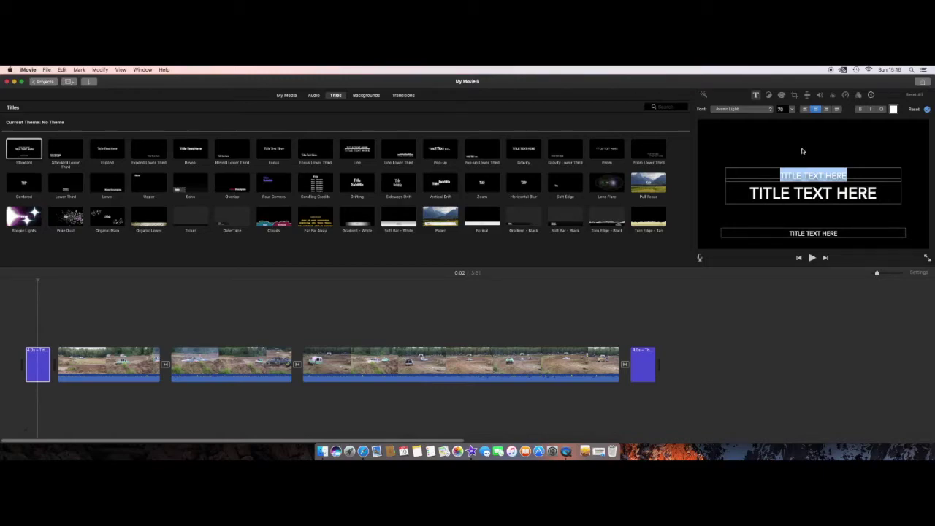
text(RALLY)
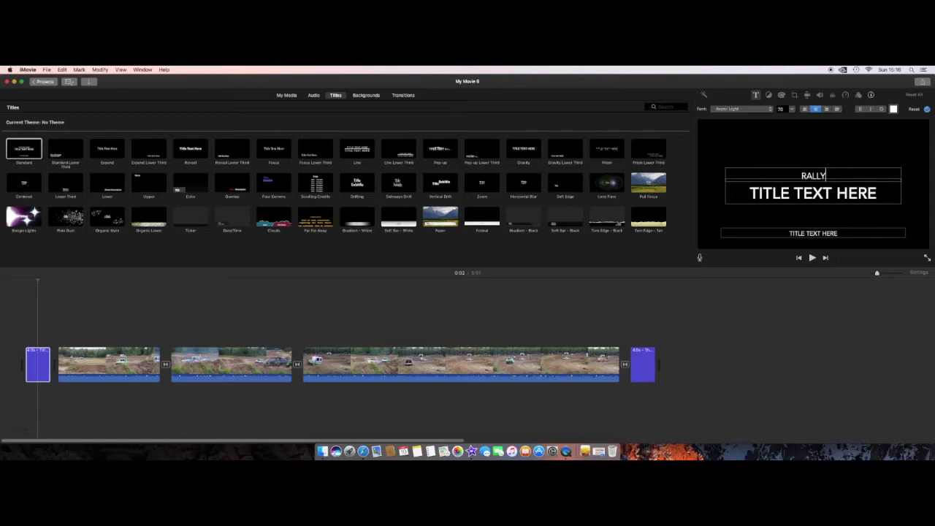
text(CHAMPIONSHIP)
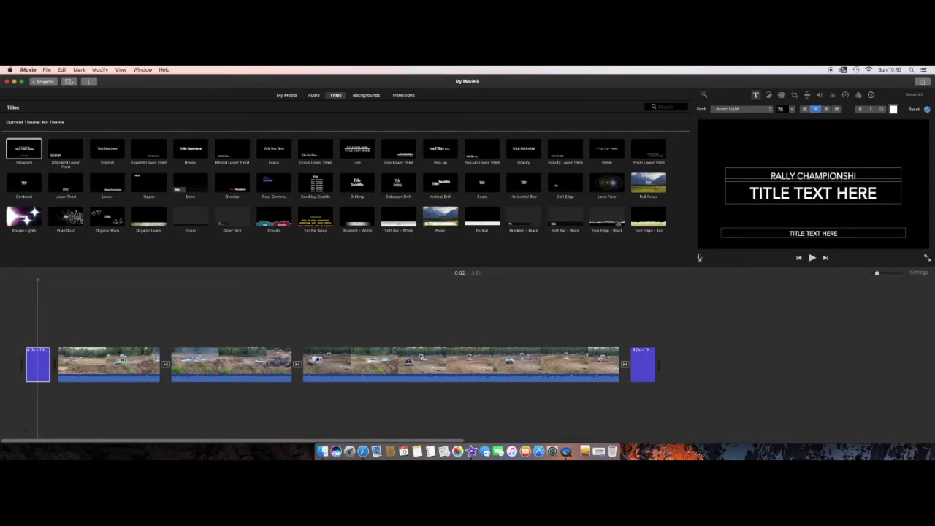
Step: Set the opening title's large main line to "RALLY" and its lowest line to "THIS IS COOL..."
triple_click(812, 192)
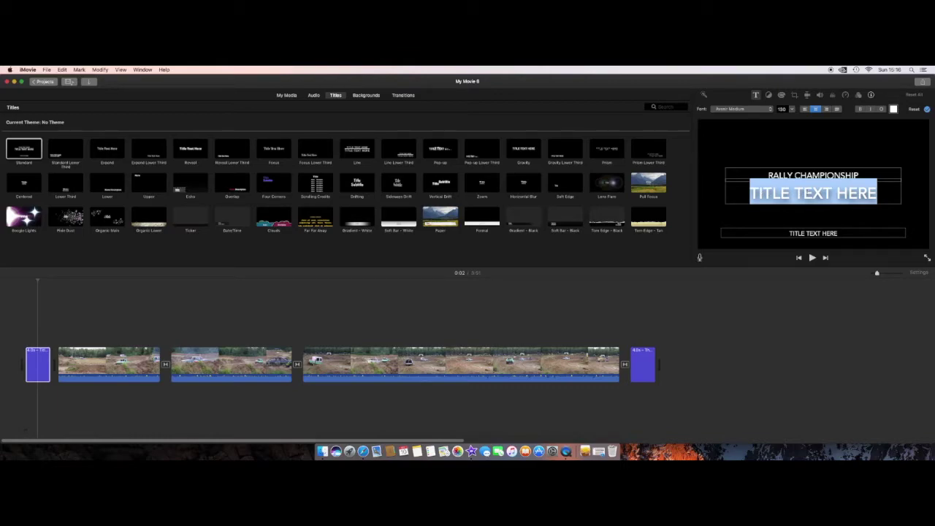
text(RALLY)
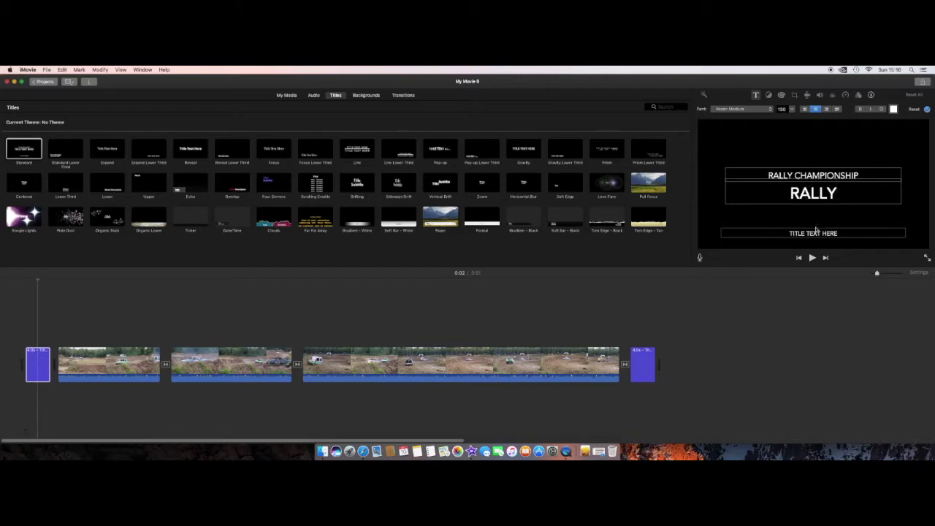
triple_click(813, 232)
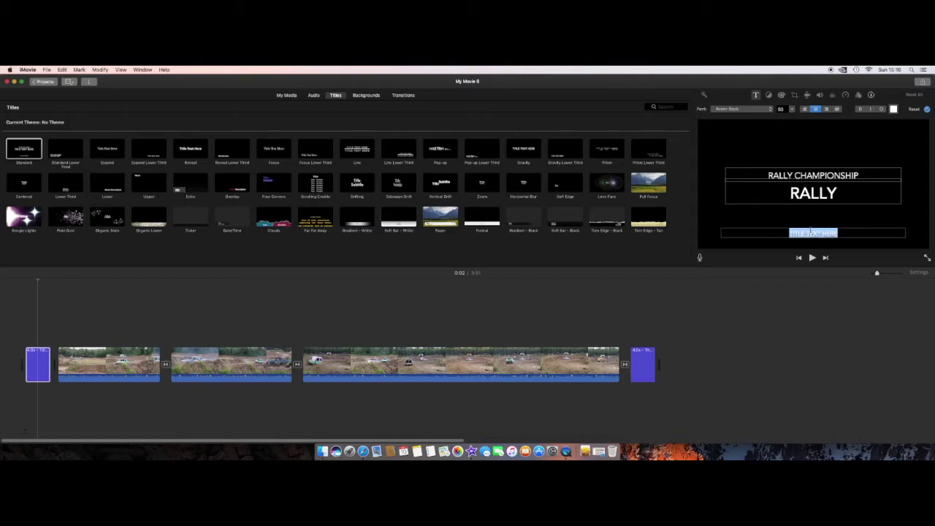
text(THIS IS COOL)
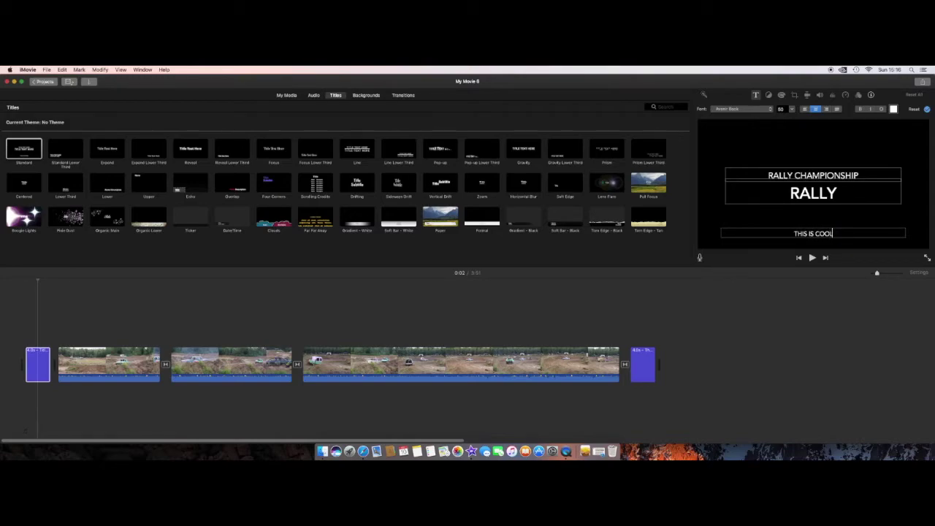
text(...)
click(760, 147)
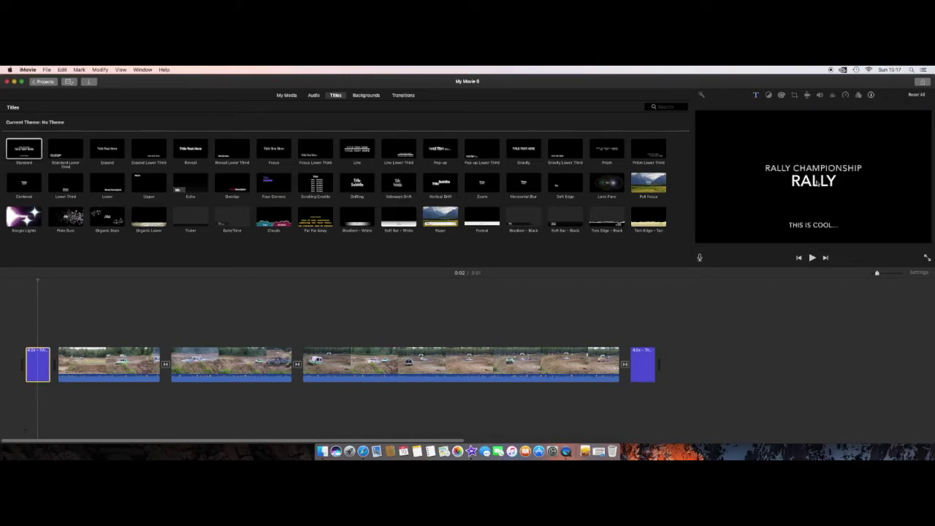
click(559, 321)
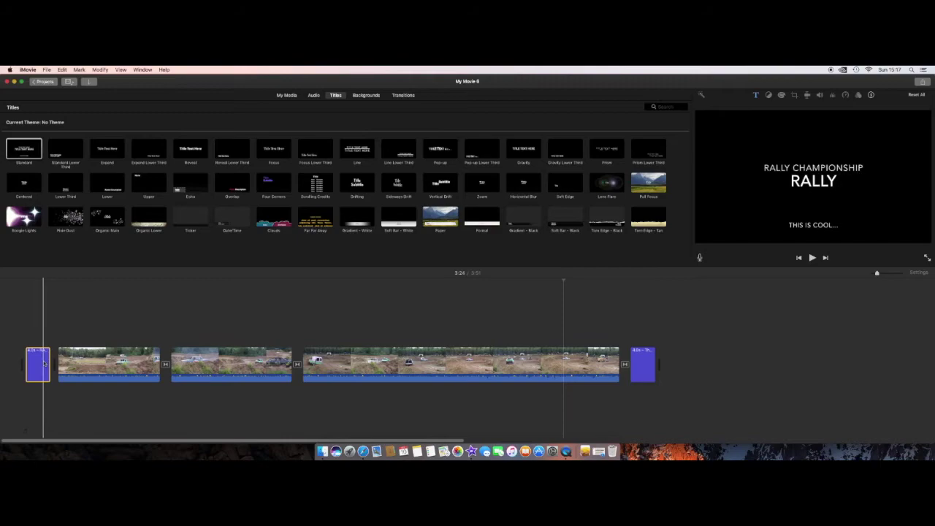
Step: Insert a Wipe Right transition between the opening title and the first video clip
click(401, 95)
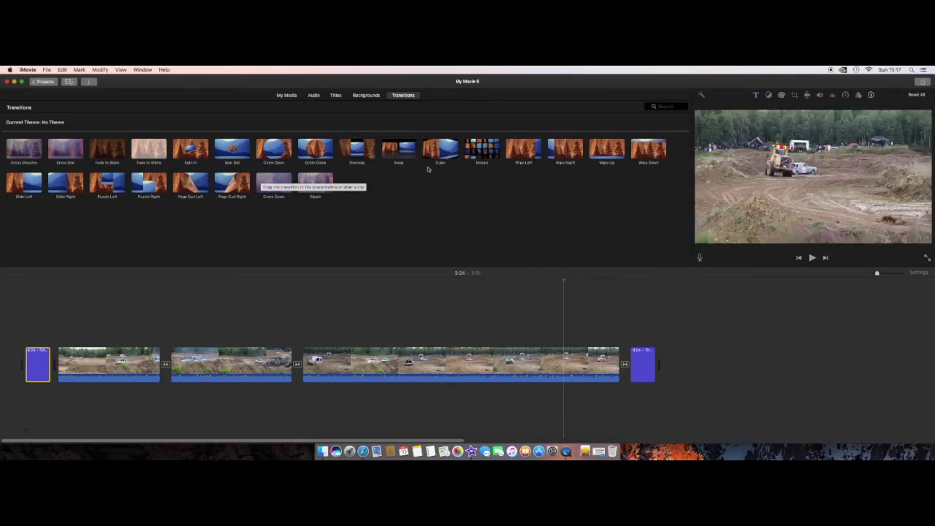
click(569, 149)
drag(569, 149, 56, 364)
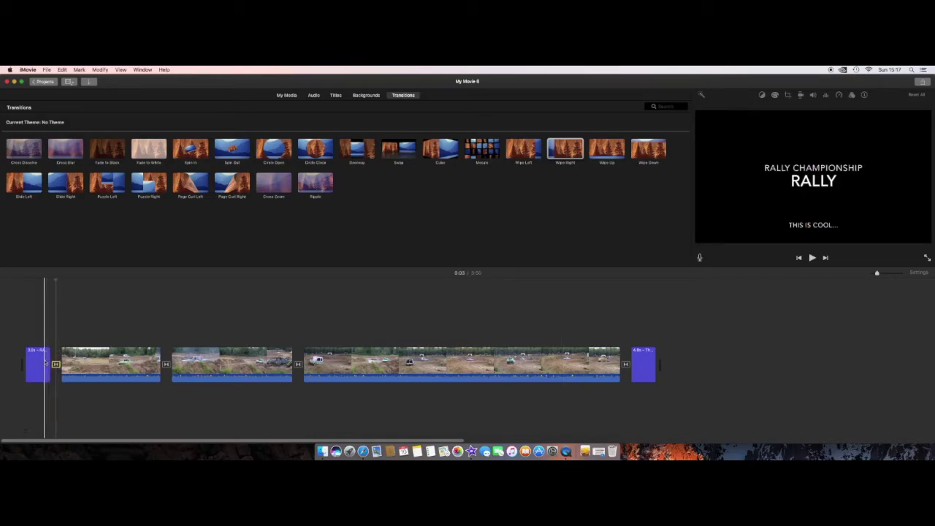
Step: Extend the opening title to 4.0 seconds and play from the start of the movie into the first video clip
click(40, 360)
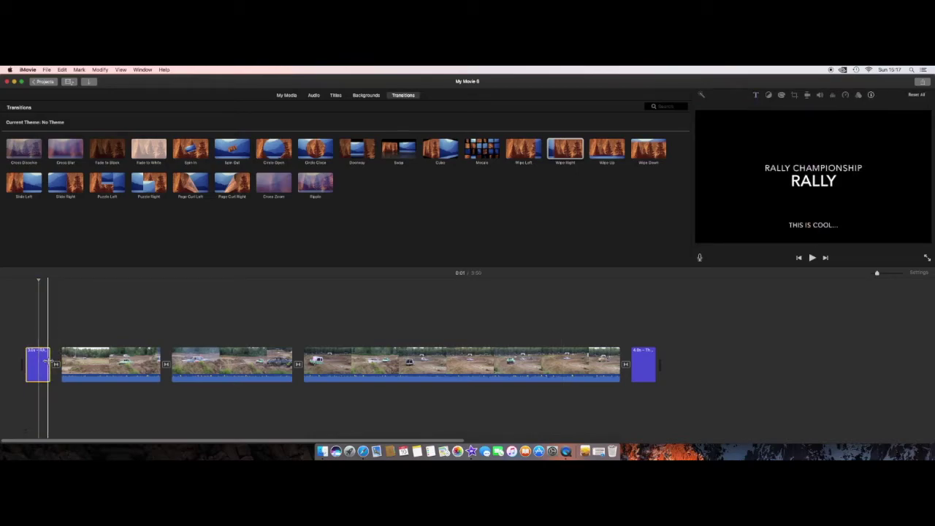
drag(48, 361, 47, 363)
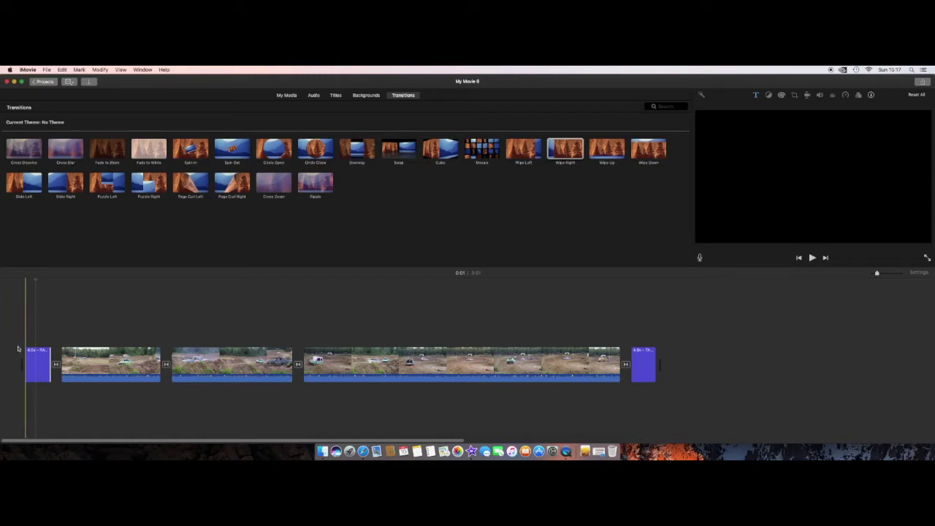
key(space)
click(22, 348)
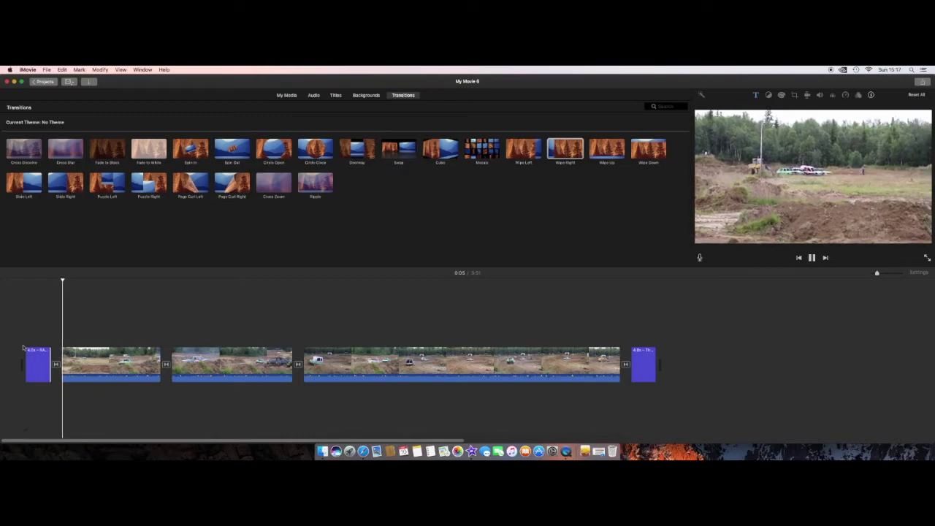
key(space)
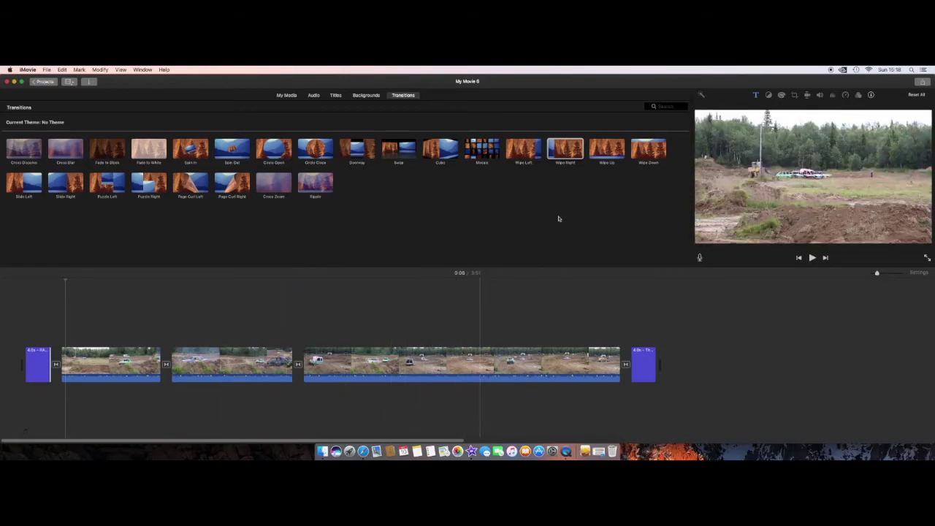
Step: Start sharing the movie as a file and title the export "Rally Championship"
click(923, 83)
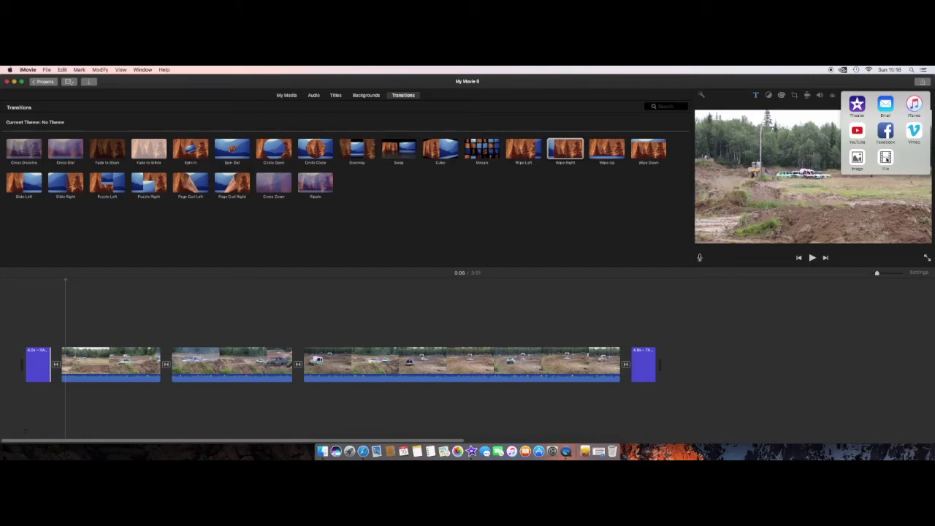
click(885, 158)
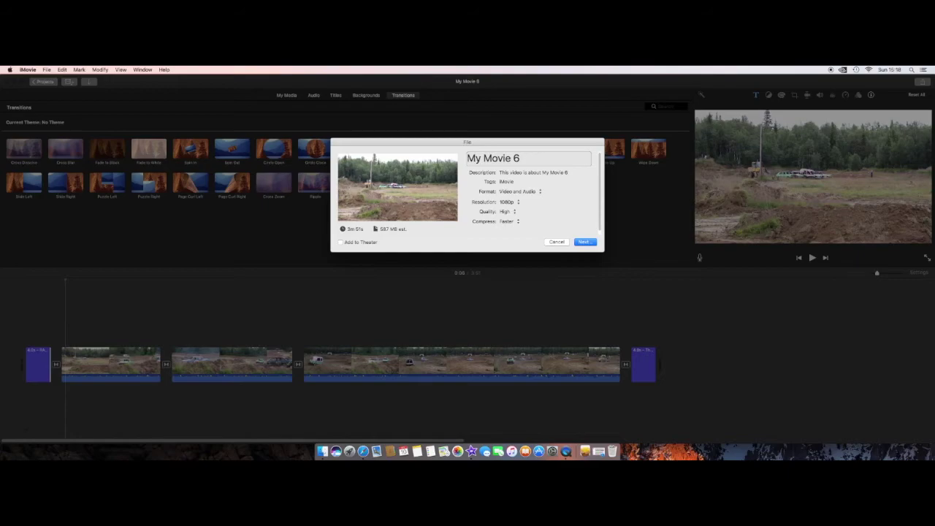
triple_click(525, 157)
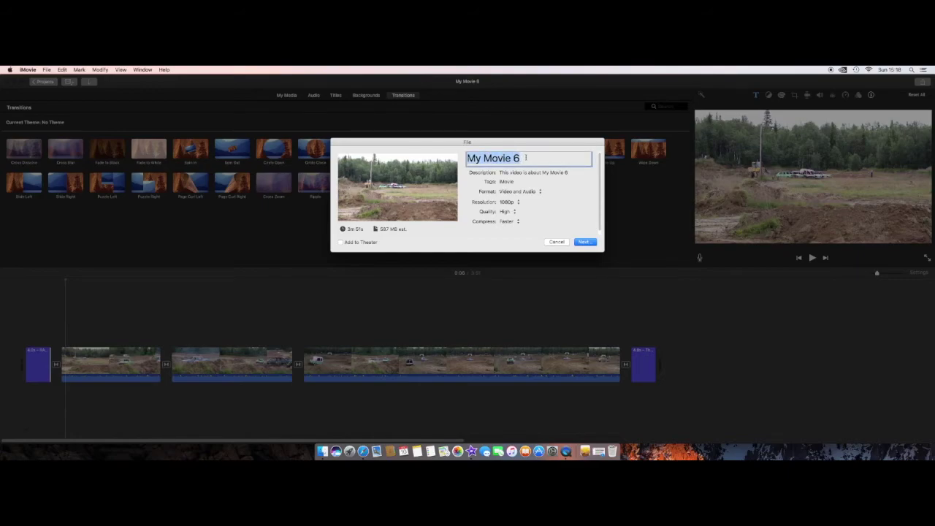
text(Ra)
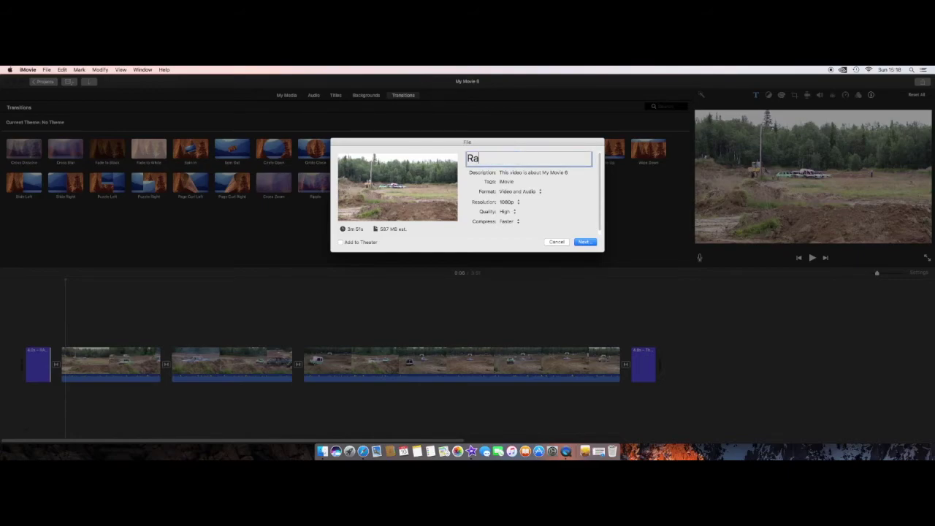
text(lly Championship)
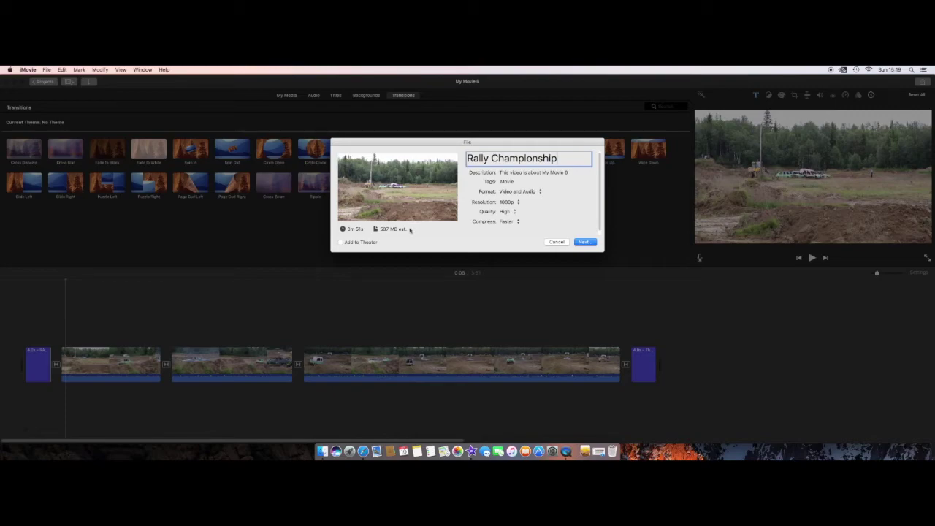
Step: Set the export resolution to 720p and the quality to Medium
mouse_move(410, 230)
click(506, 202)
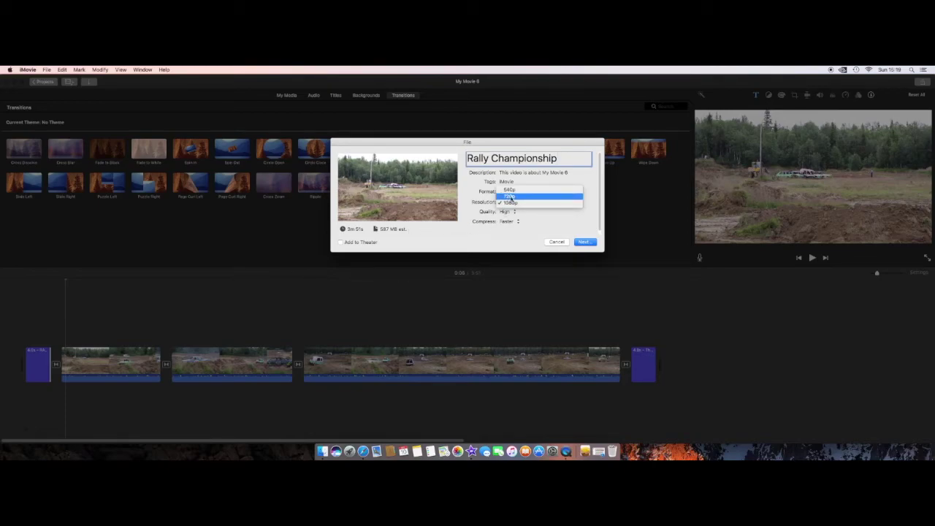
click(510, 196)
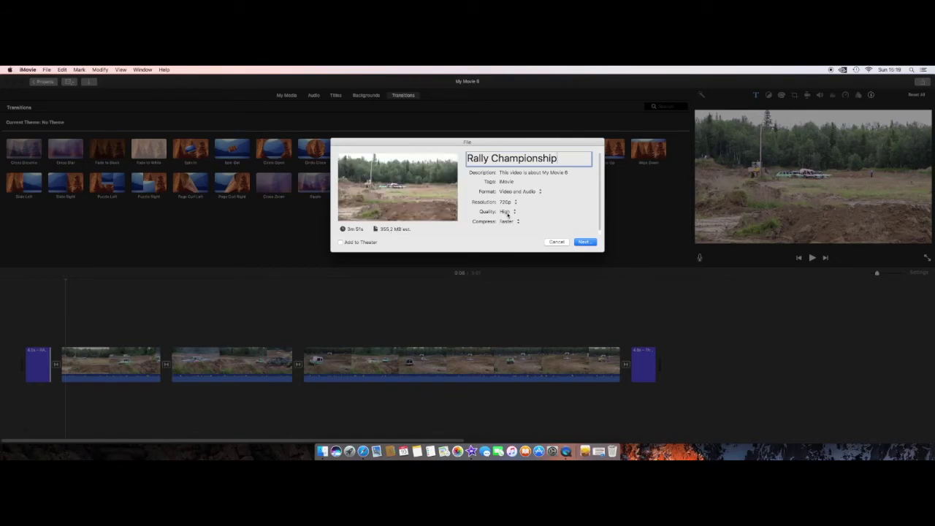
click(508, 211)
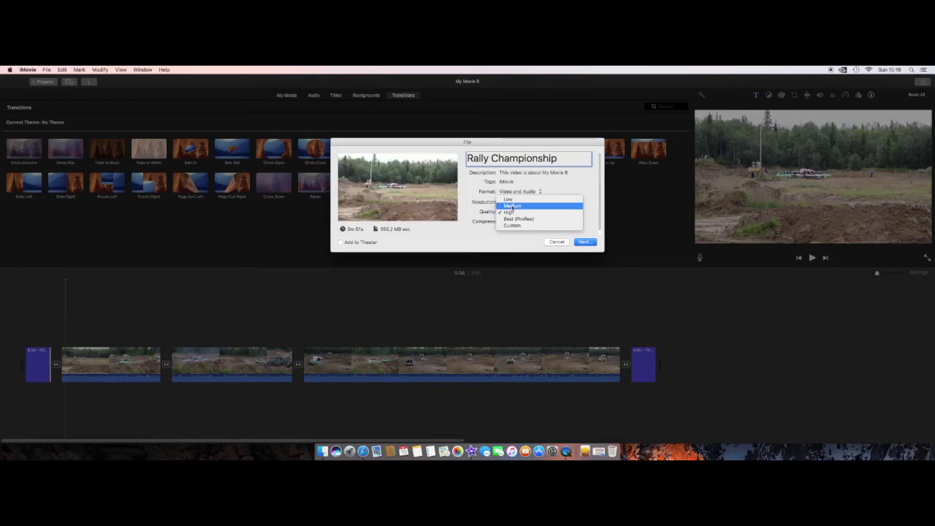
click(512, 207)
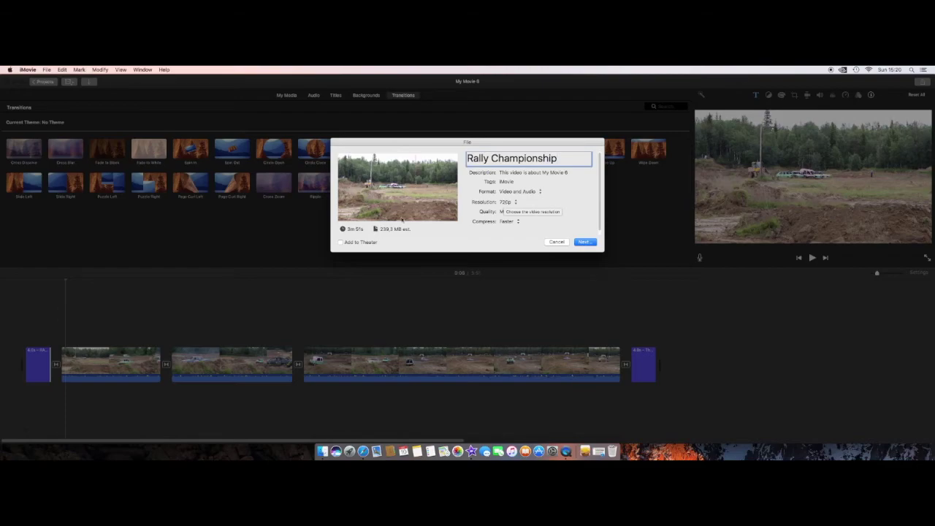
Step: Set the export resolution to 1080p and the quality to High
click(504, 202)
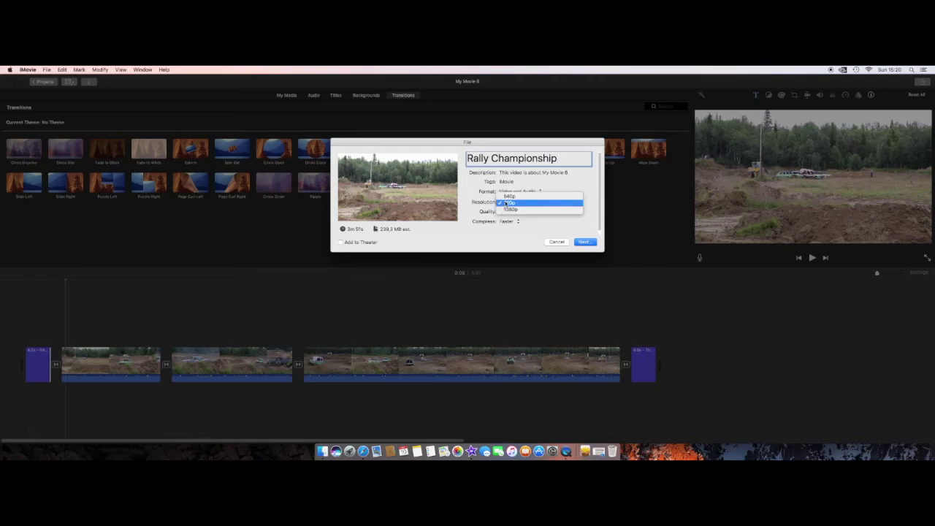
click(505, 210)
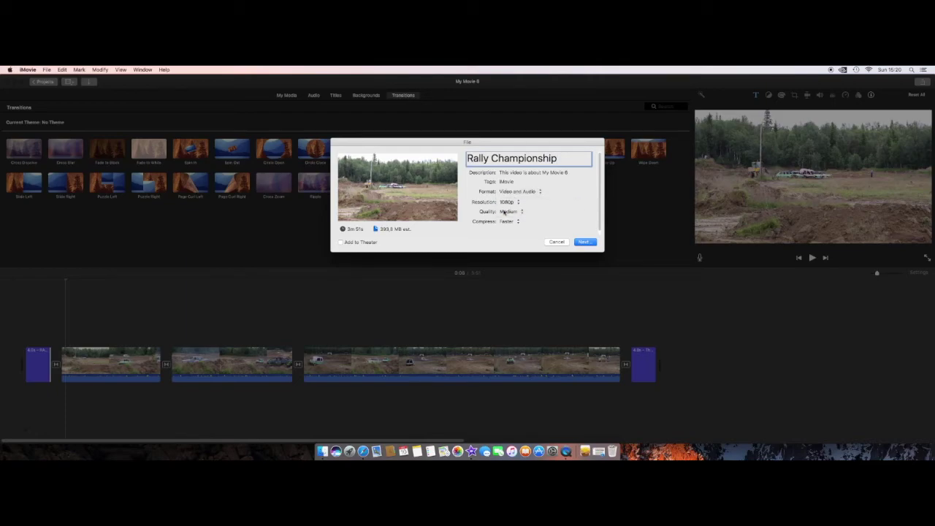
click(506, 211)
click(506, 219)
Step: Save the export to the Desktop as "Rally Championship" and dismiss the notification once exporting finishes
click(584, 242)
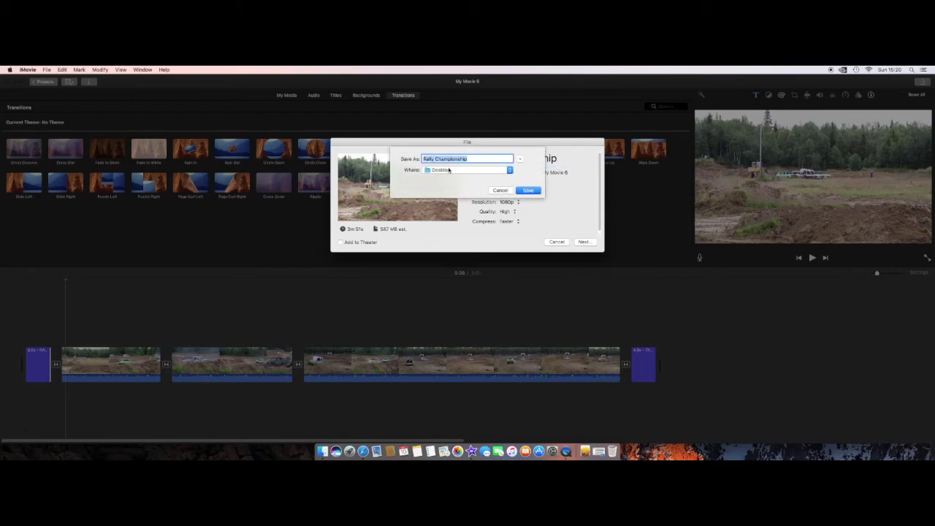
click(449, 169)
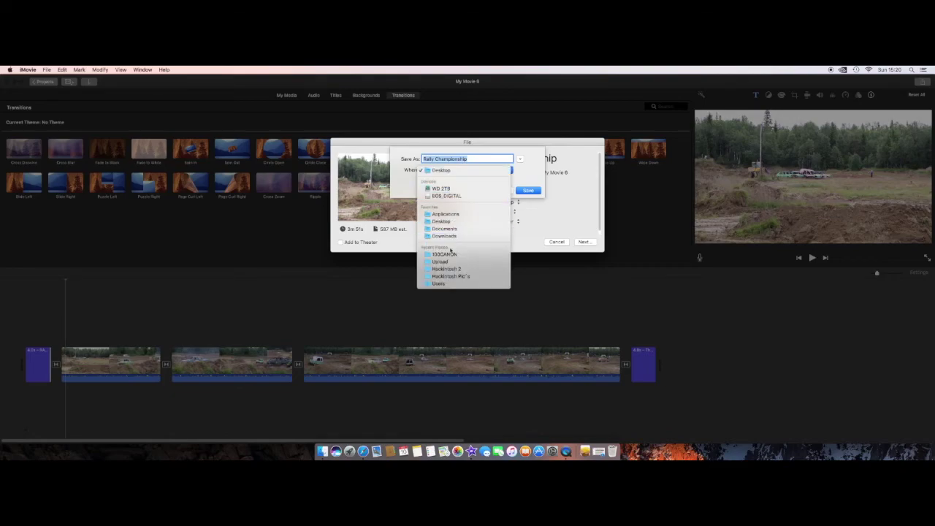
click(445, 170)
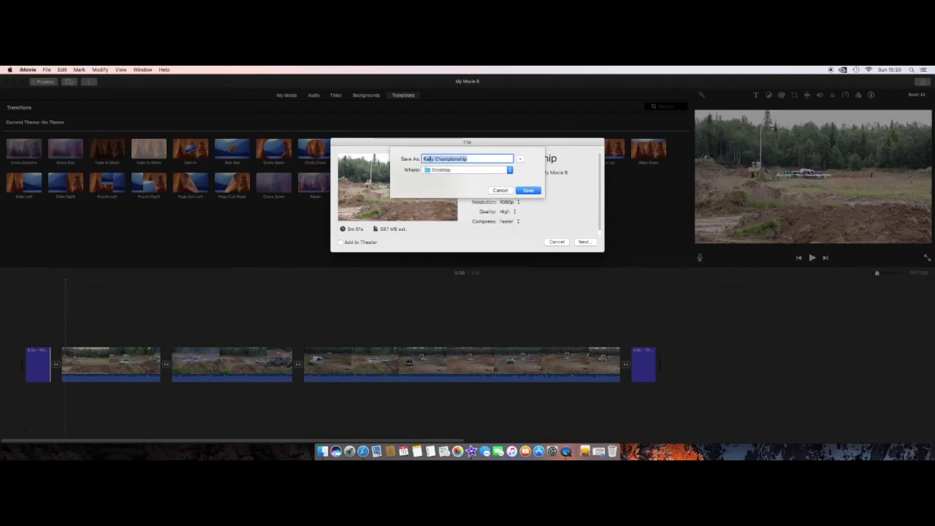
click(528, 191)
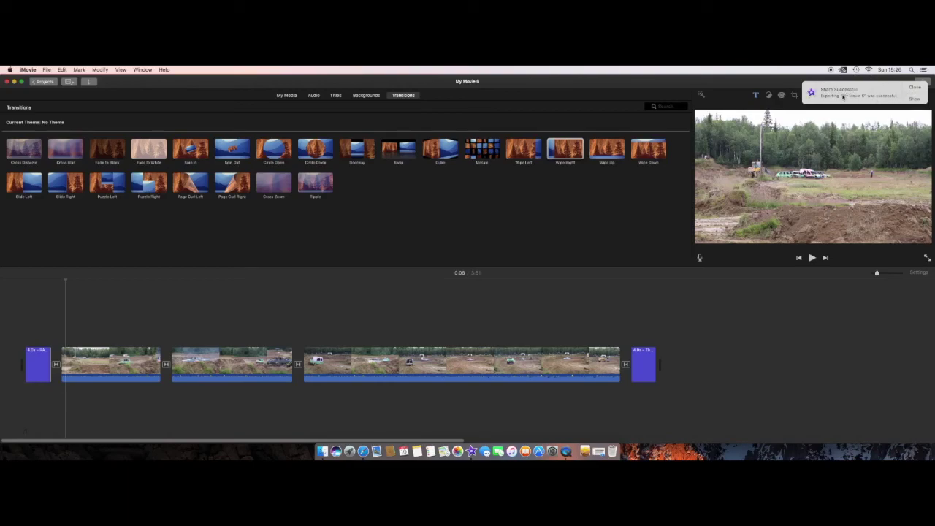
click(913, 88)
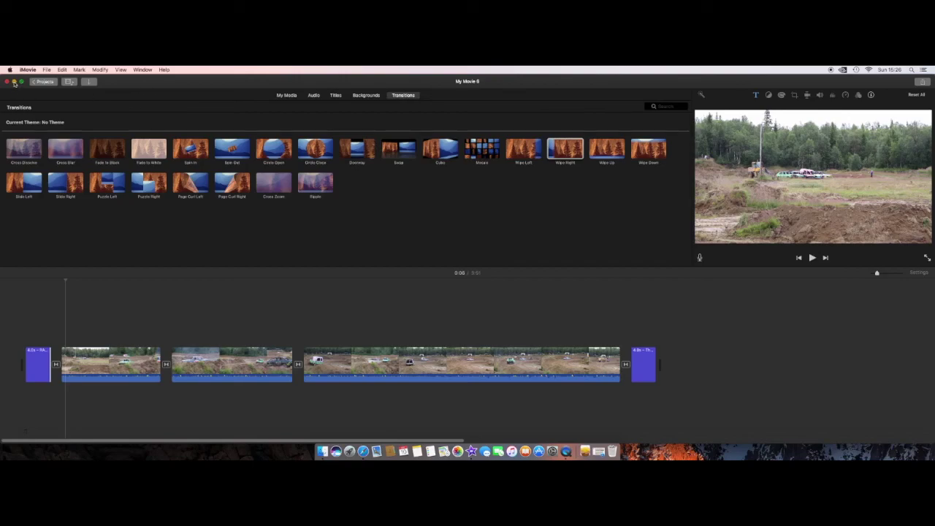
Step: Minimize the movie project window and shift the exported Rally Championship .mp4 file slightly on the desktop
click(14, 83)
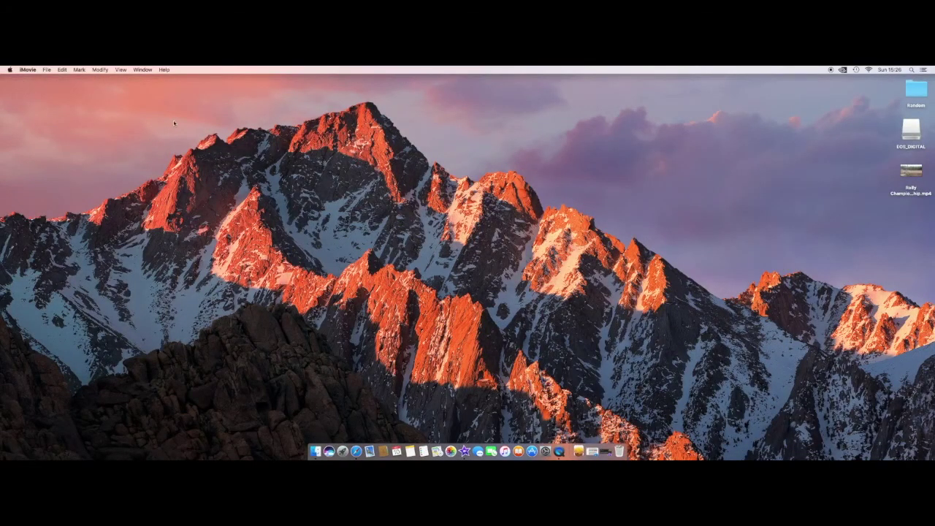
mouse_move(910, 170)
mouse_move(906, 173)
mouse_down()
mouse_move(770, 173)
mouse_move(904, 171)
mouse_up()
click(854, 172)
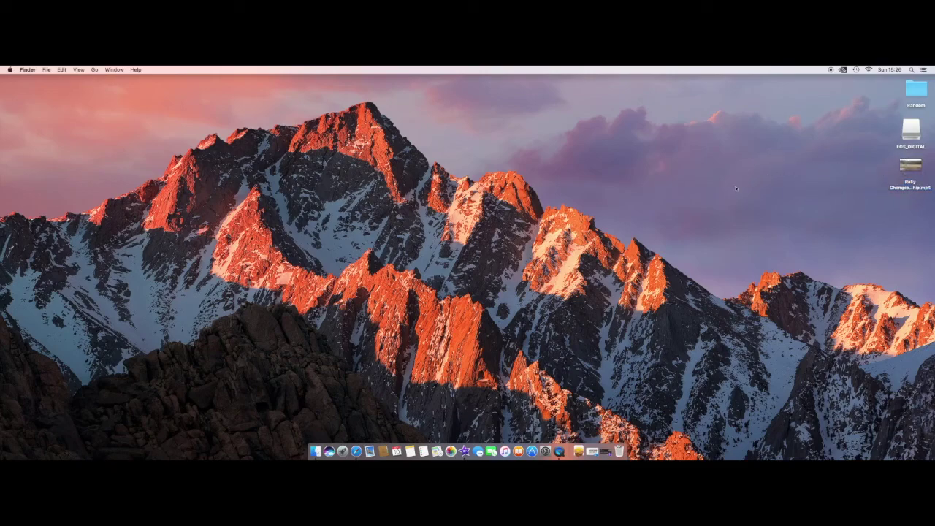